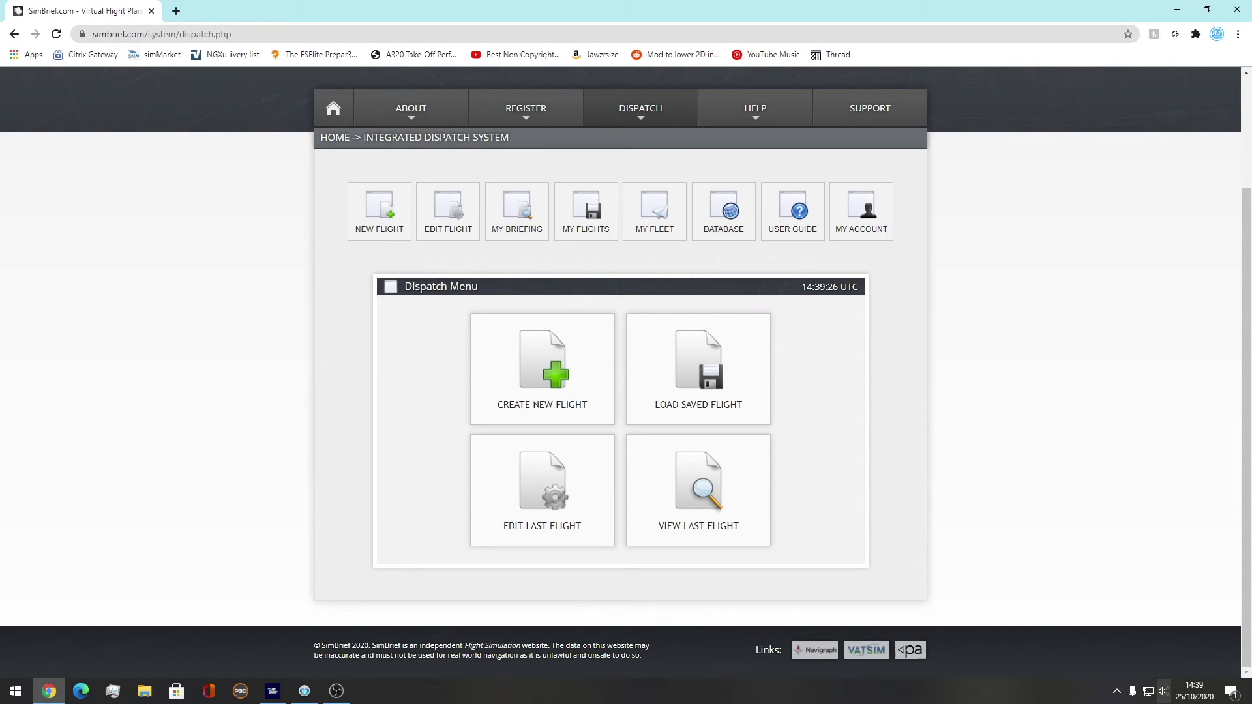
Lower Microsoft Flight Simulator's volume in the Windows Volume Mixer and close the mixer.
right_click(1163, 691)
left_click(1139, 635)
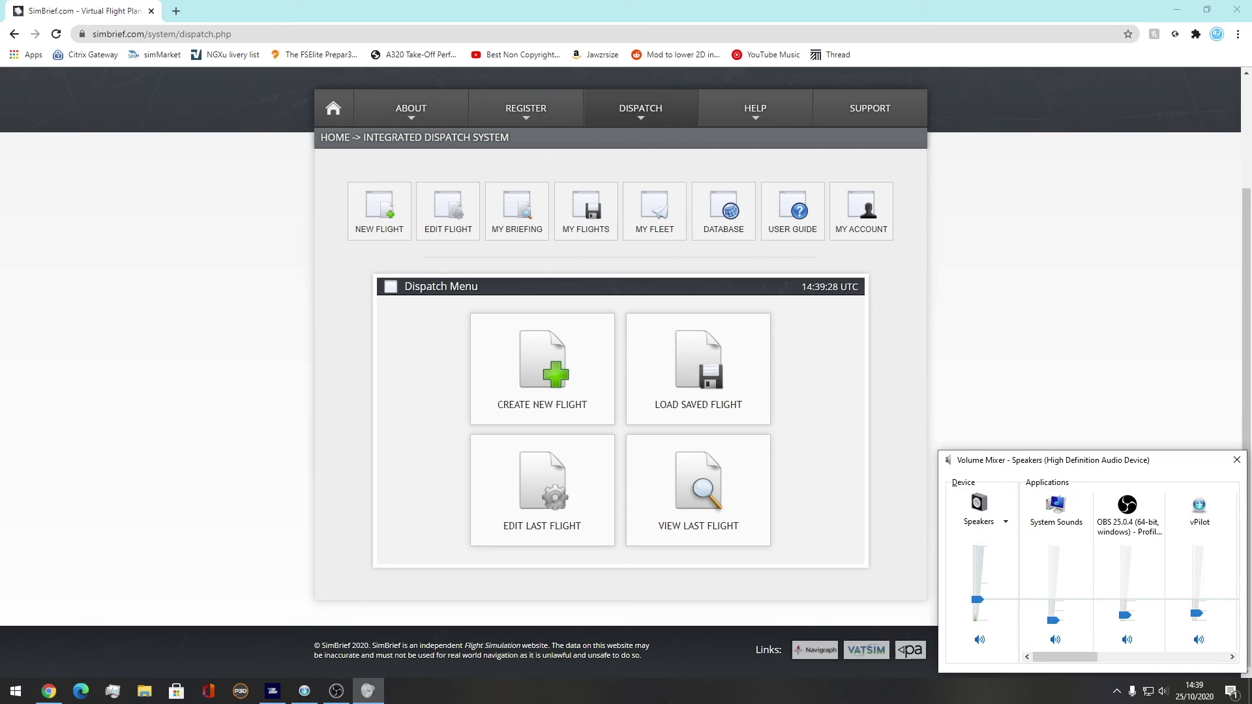
left_click_drag(1056, 657, 1166, 657)
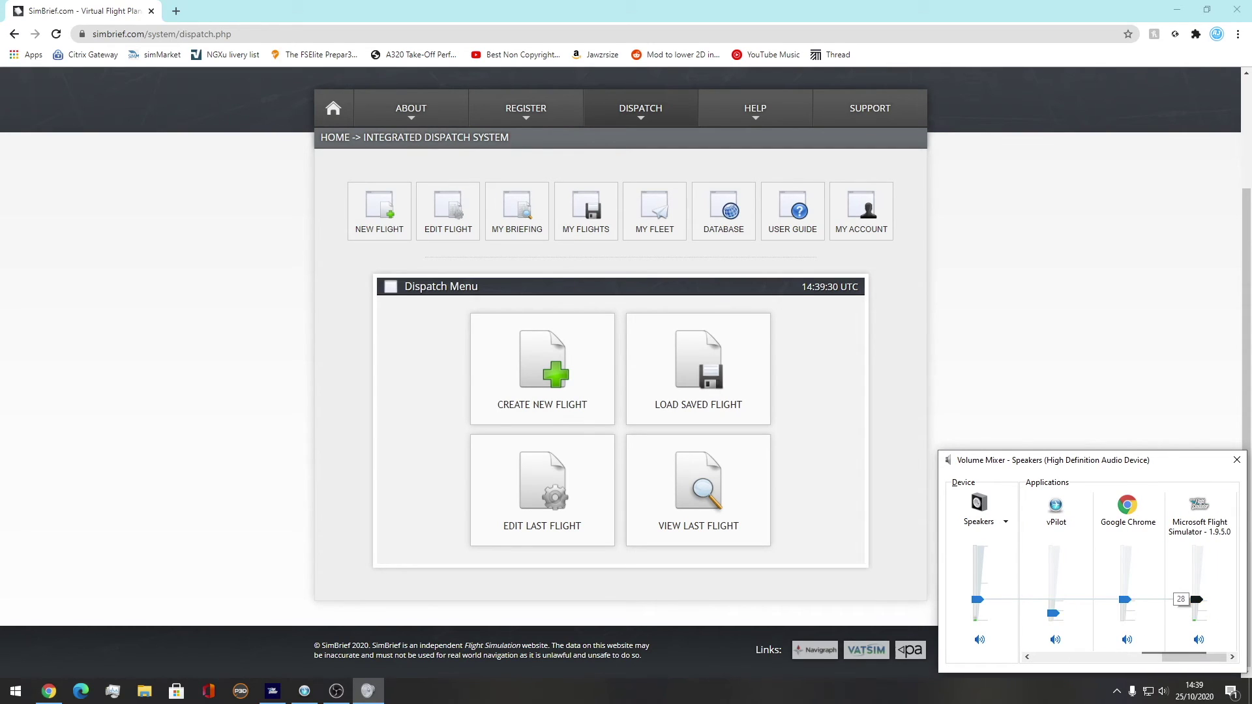
left_click_drag(1197, 599, 1197, 620)
left_click(1238, 460)
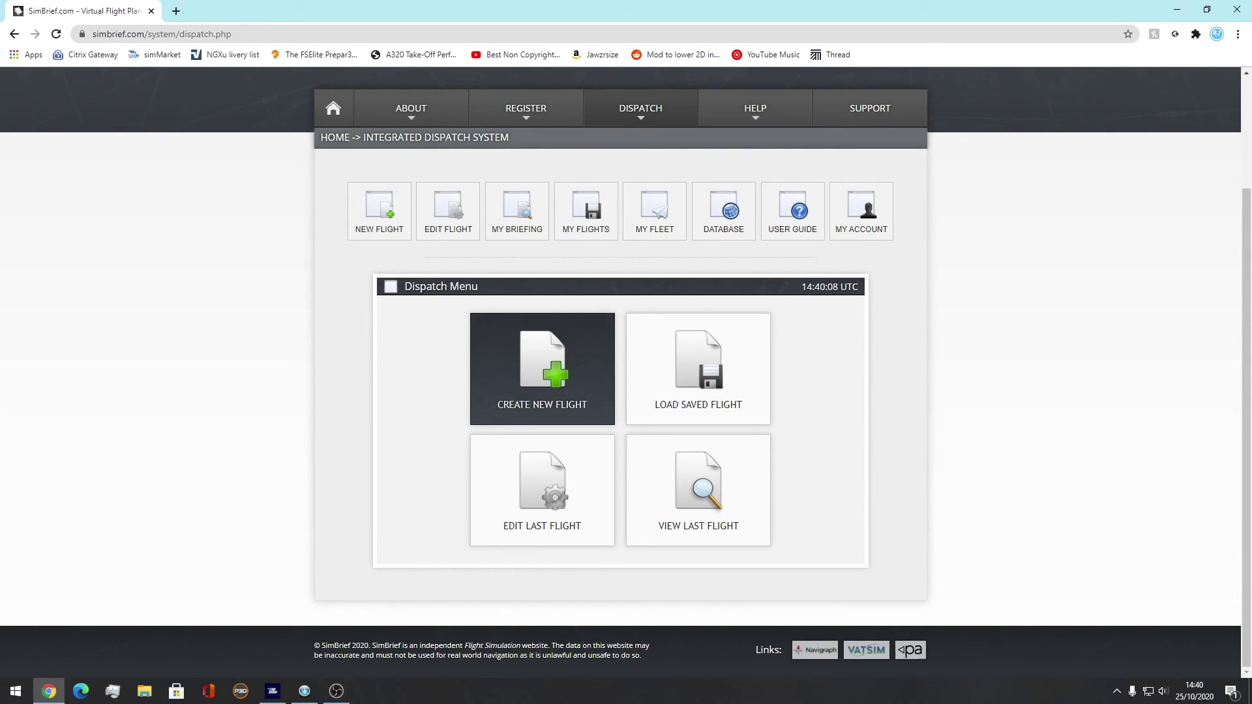
Create a new flight with airline EZY, flight number 64, departure EGKK and arrival EGCC.
left_click(542, 368)
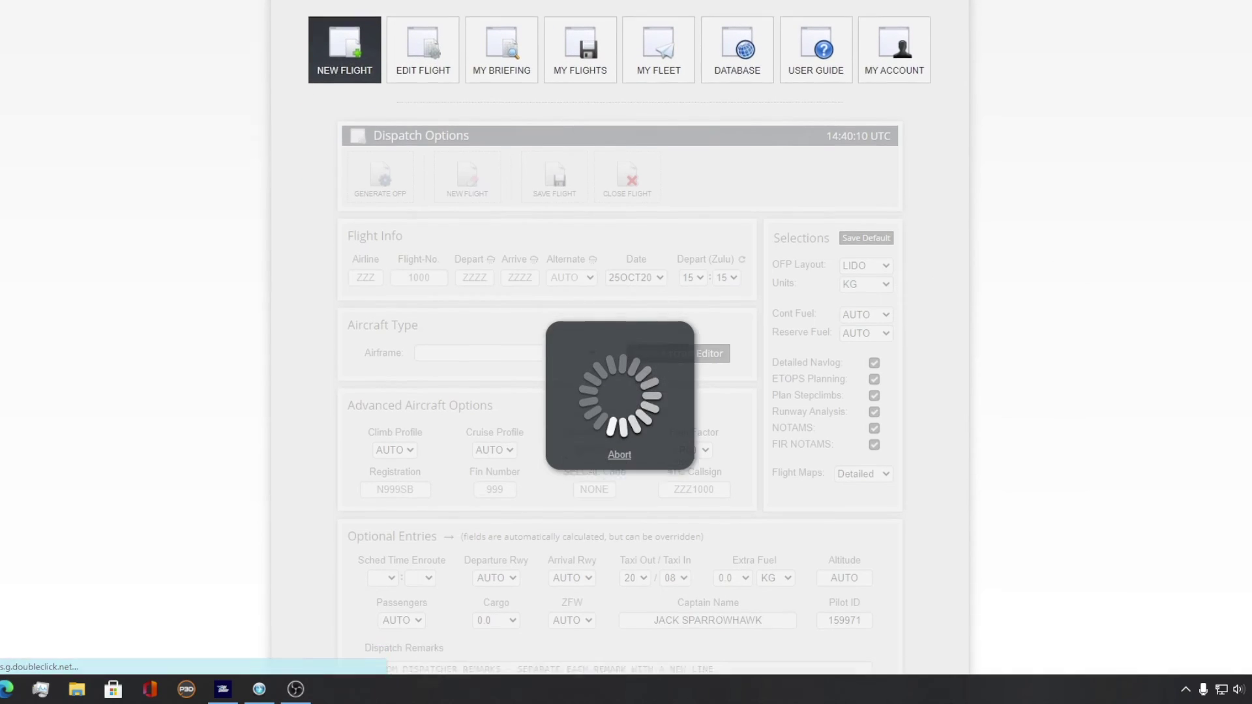
scroll(620, 353, "down", 1)
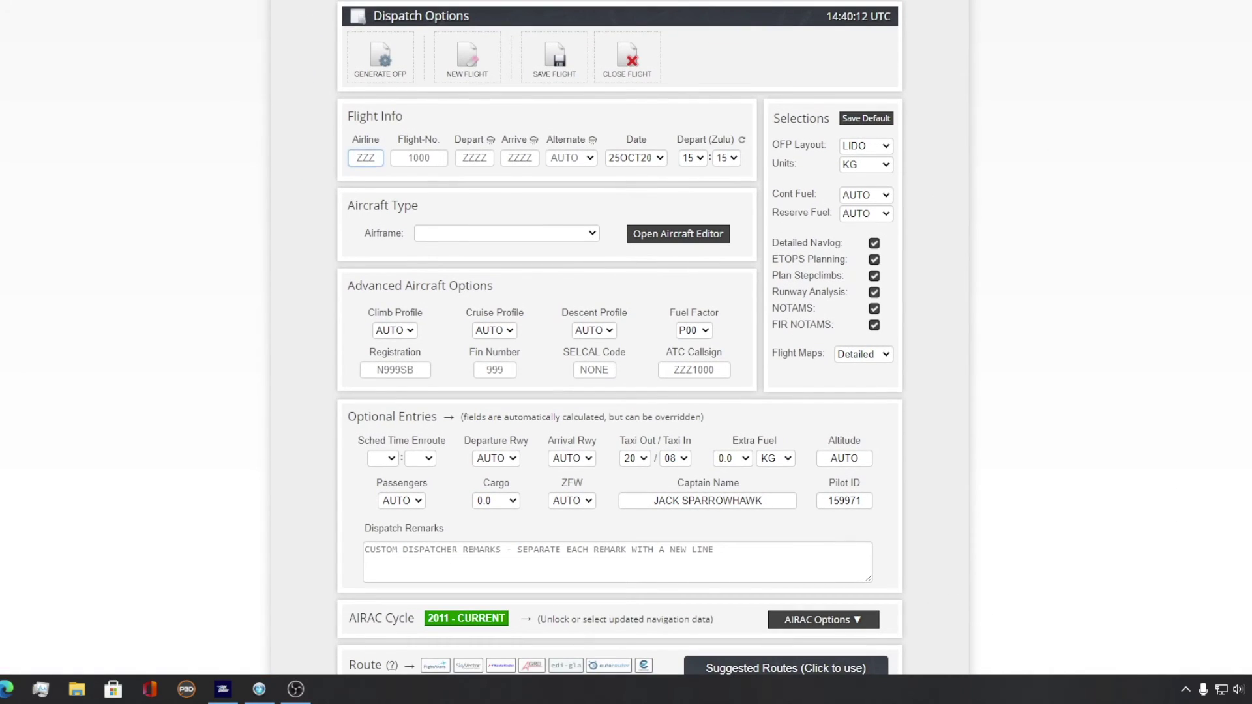
left_click(365, 158)
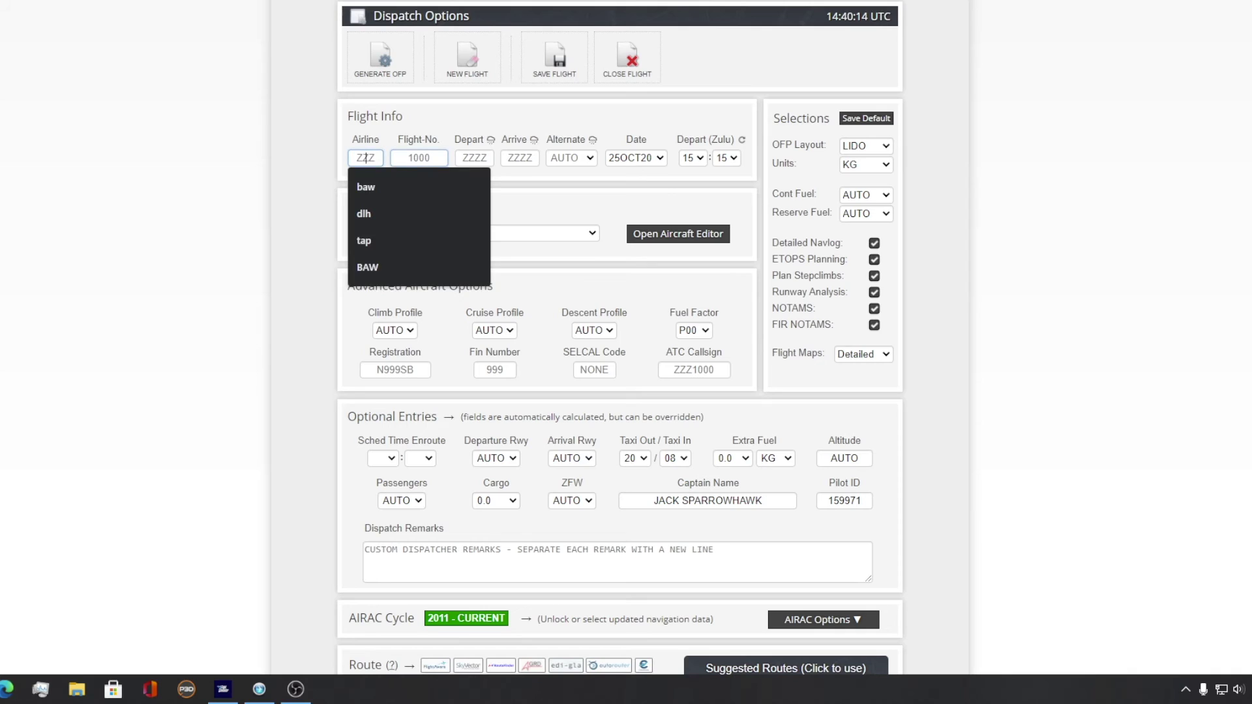
type("EZY")
key("Tab")
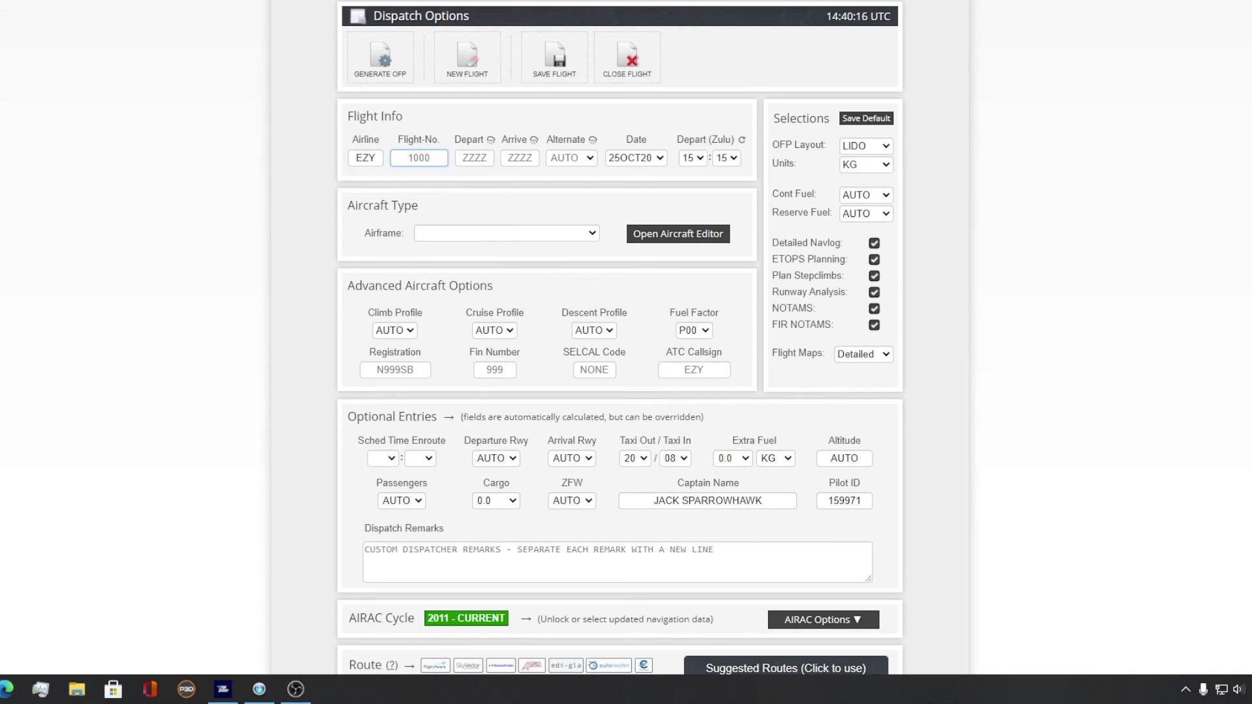
type("64")
key("Tab")
type("EGKK")
key("Tab")
type("EGCC")
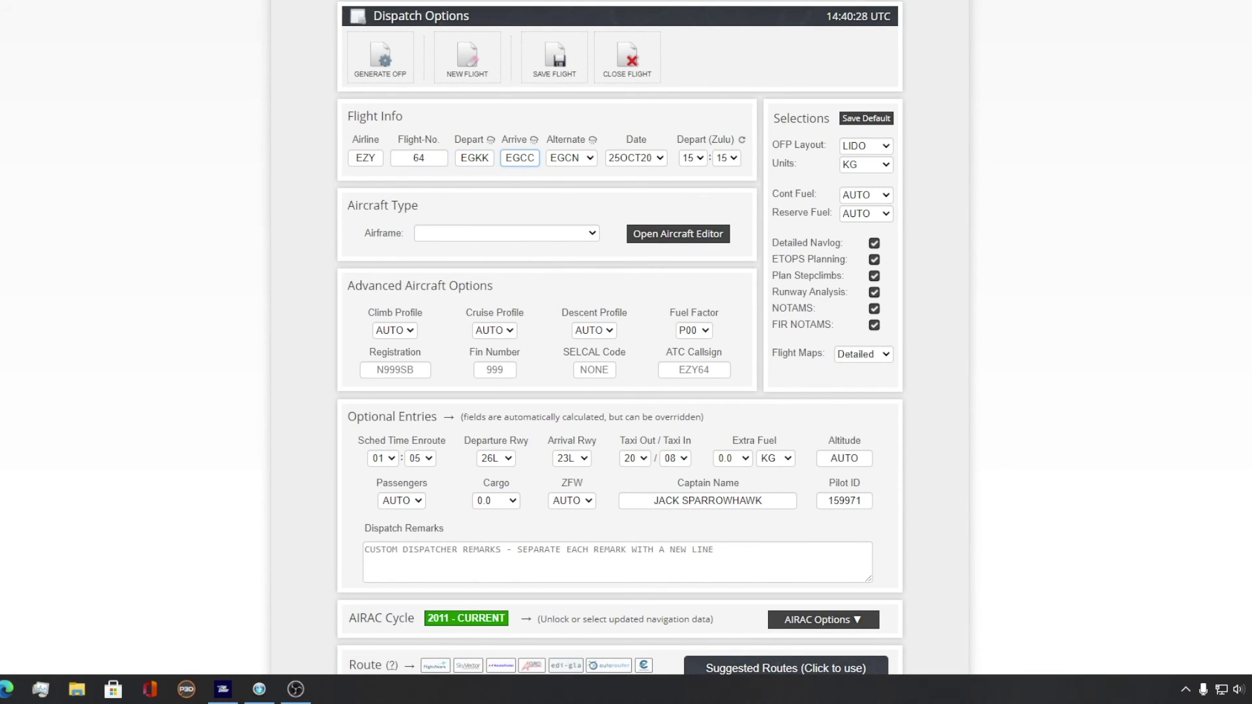
Set the flight's airframe to A320 - A320-200.
left_click(506, 233)
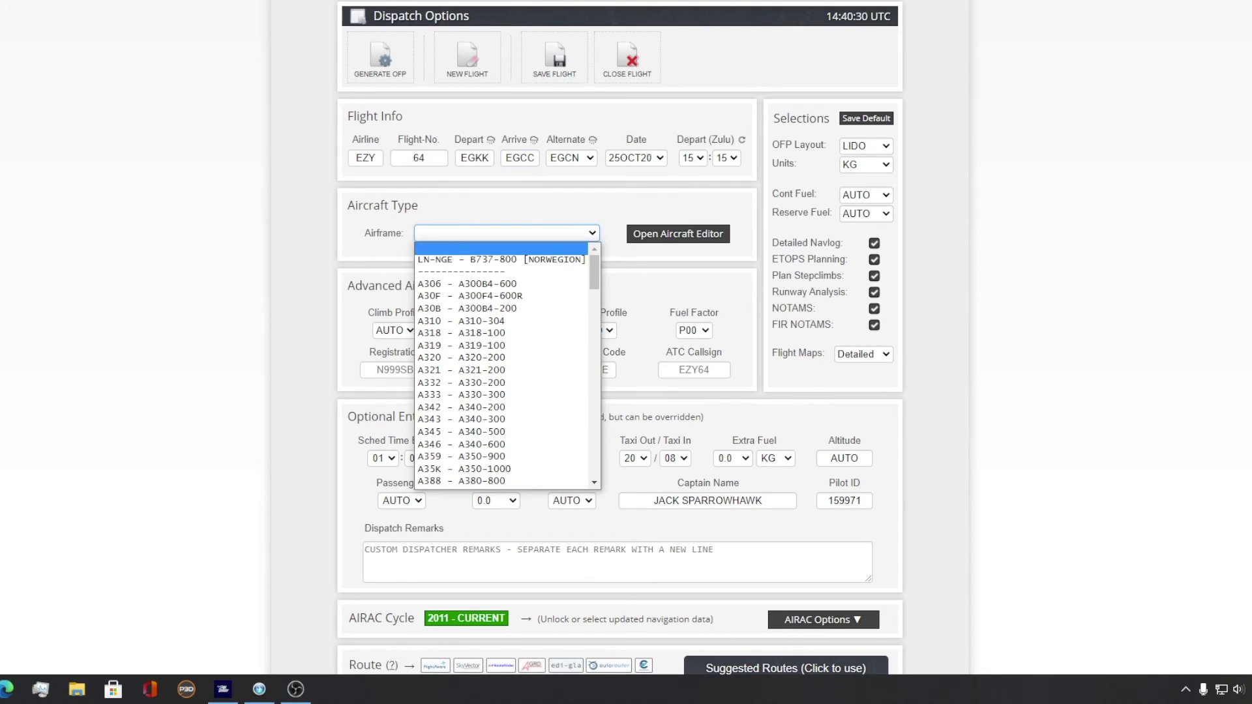
scroll(501, 310, "down", 4)
type("a")
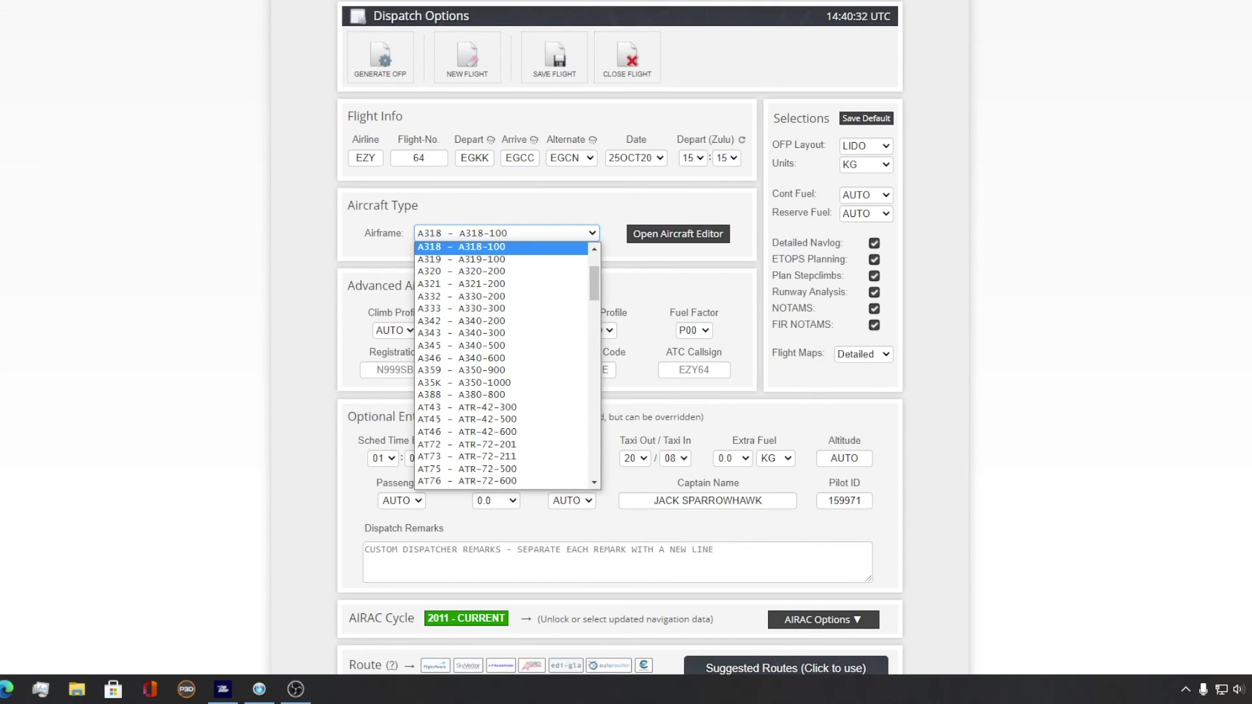
type("320")
left_click(501, 272)
Review the planned route text and follow its waypoints between EGKK and EGCC on the route map.
scroll(620, 352, "down", 1)
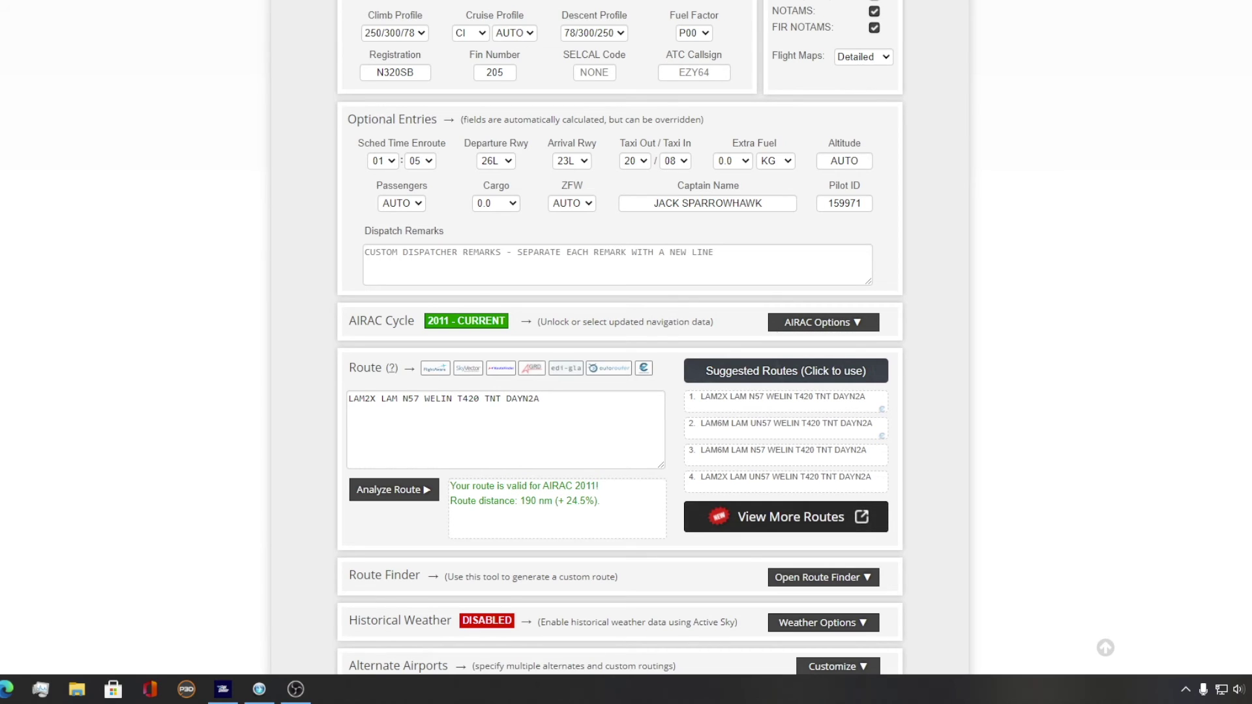
left_click(506, 429)
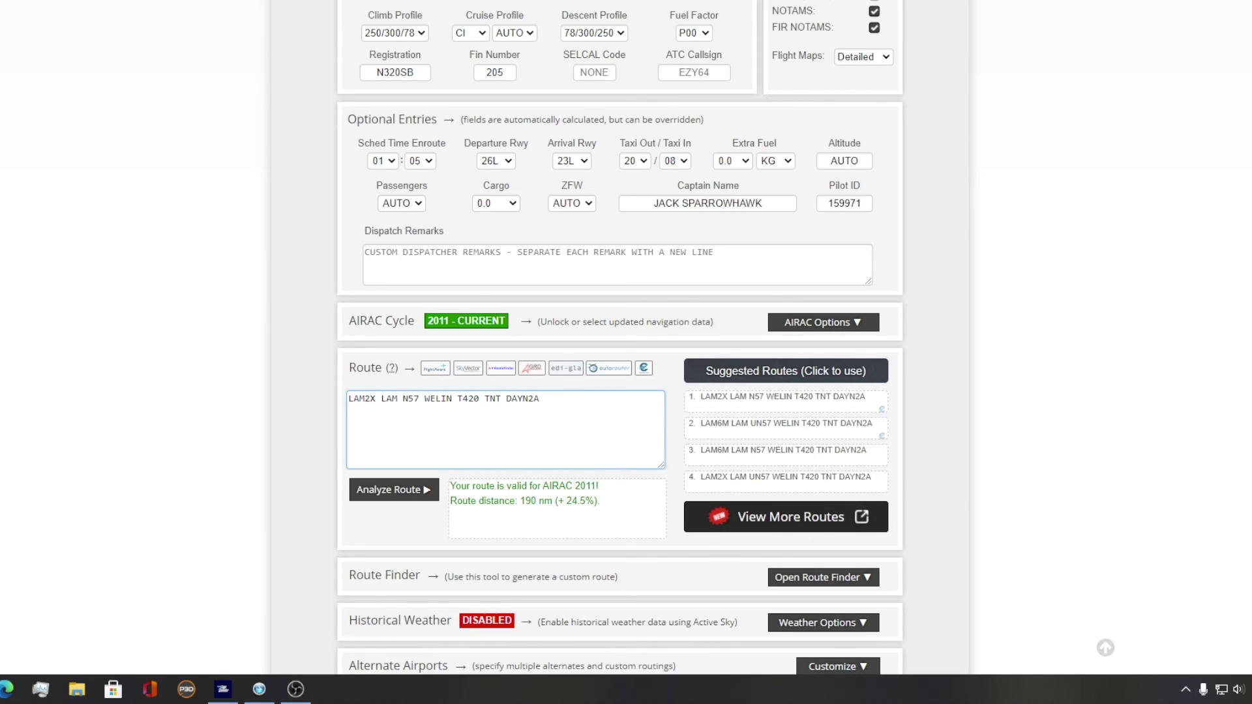
scroll(620, 353, "down", 4)
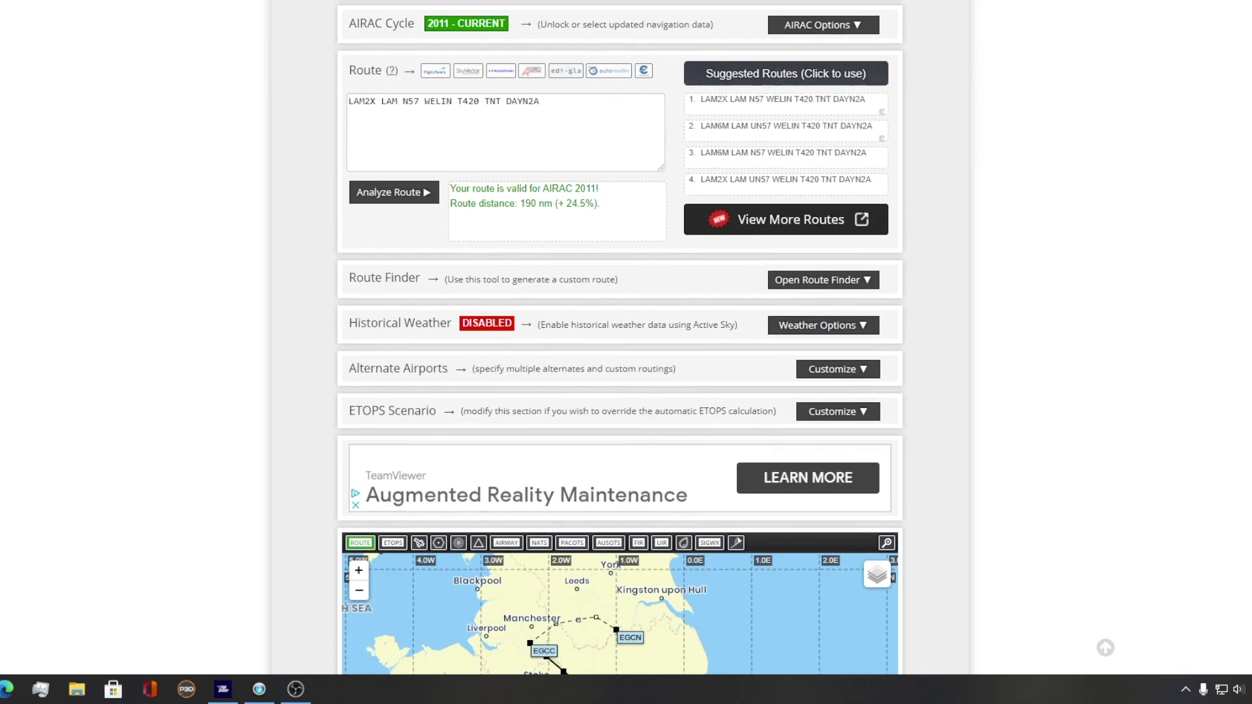
scroll(620, 353, "down", 6)
scroll(711, 391, "up", 1)
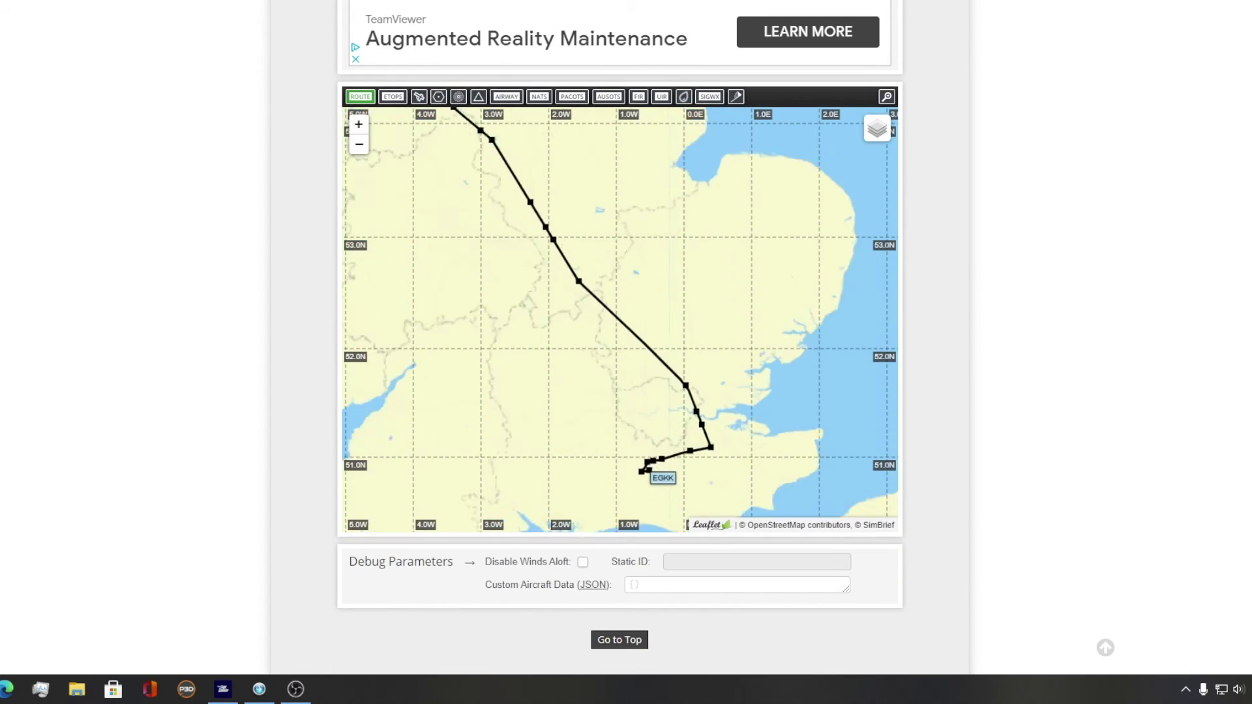
left_click_drag(620, 274, 652, 296)
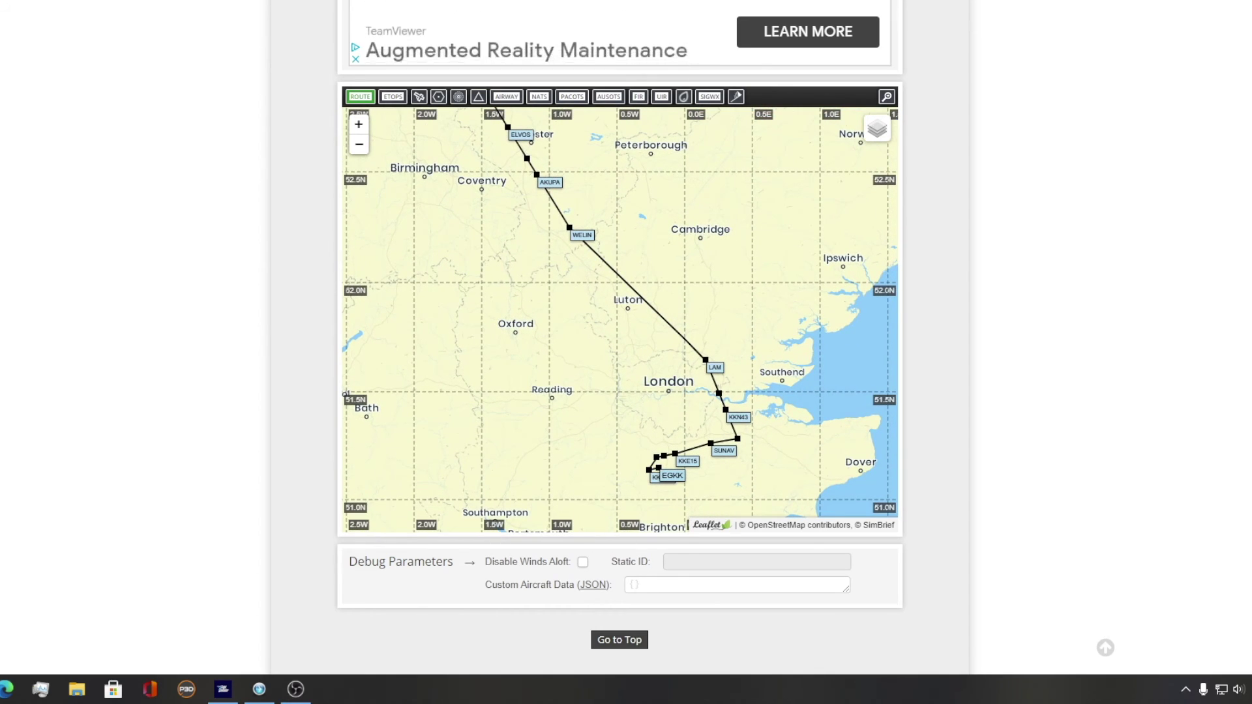
left_click_drag(652, 296, 721, 434)
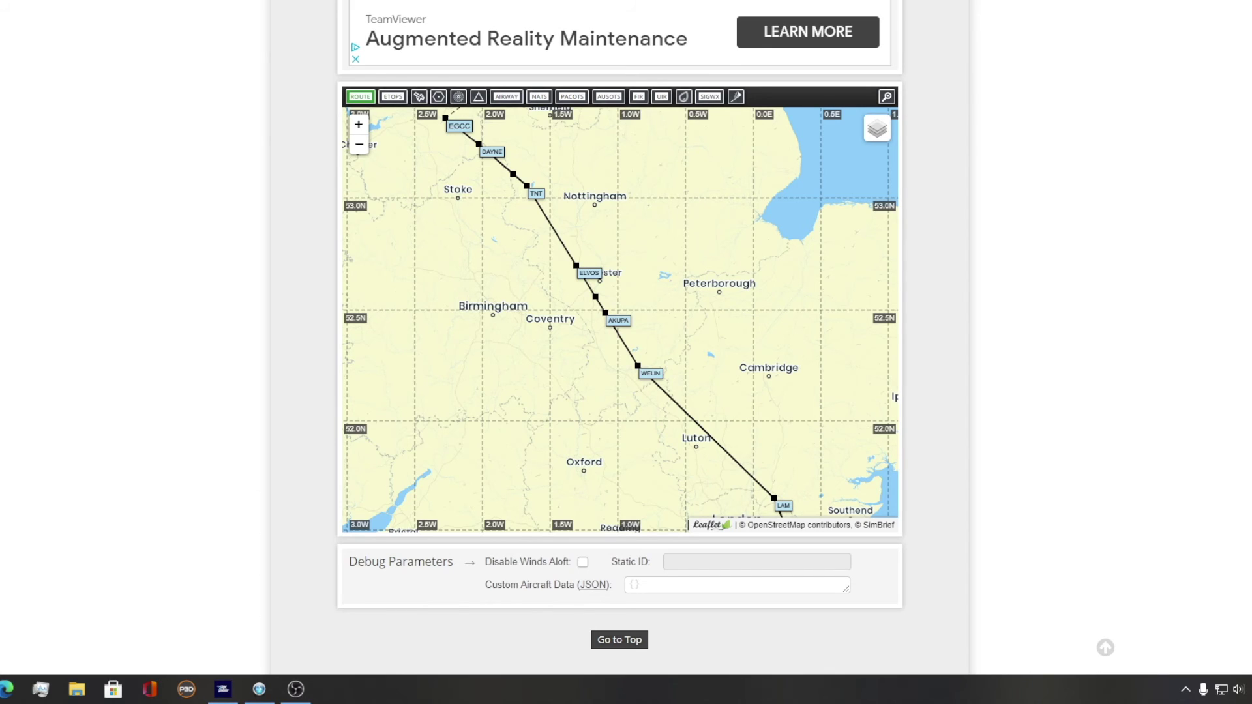
left_click_drag(620, 320, 638, 253)
left_click_drag(620, 319, 676, 406)
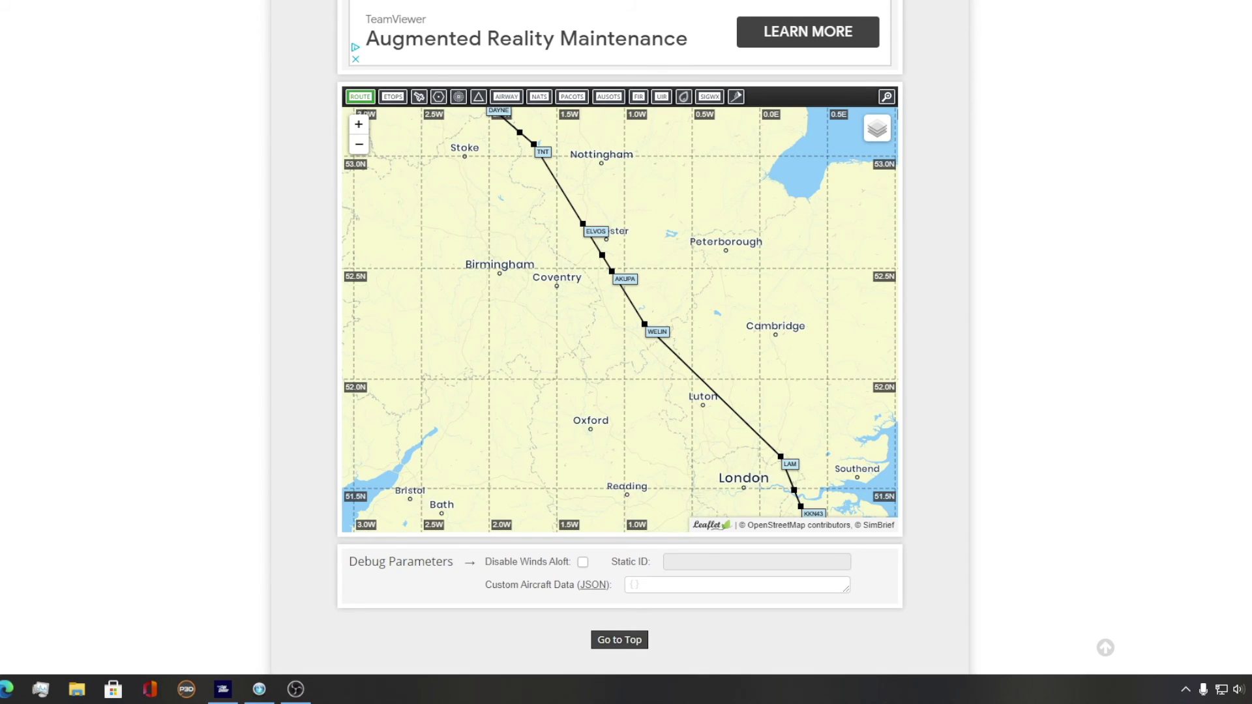
Generate the OFP for the flight and download its vPilot flight plan file, EGKK-EGCC.vfp.
scroll(620, 337, "up", 14)
left_click(554, 131)
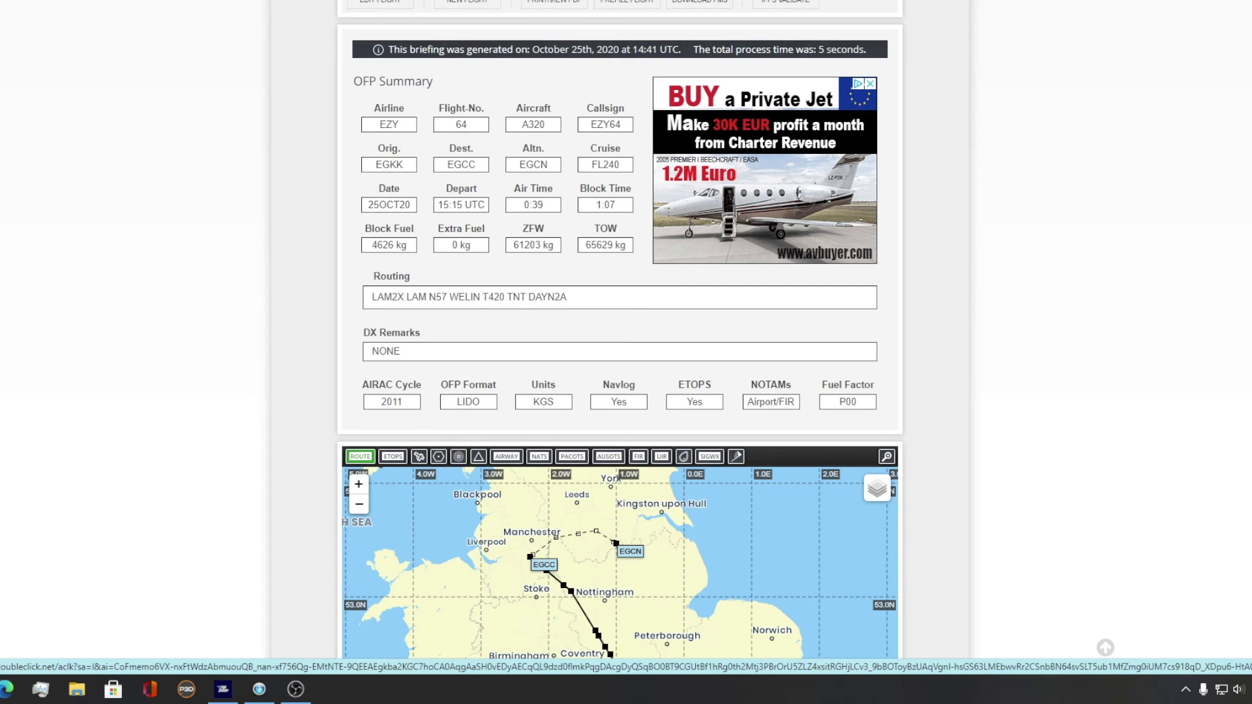
scroll(620, 329, "down", 20)
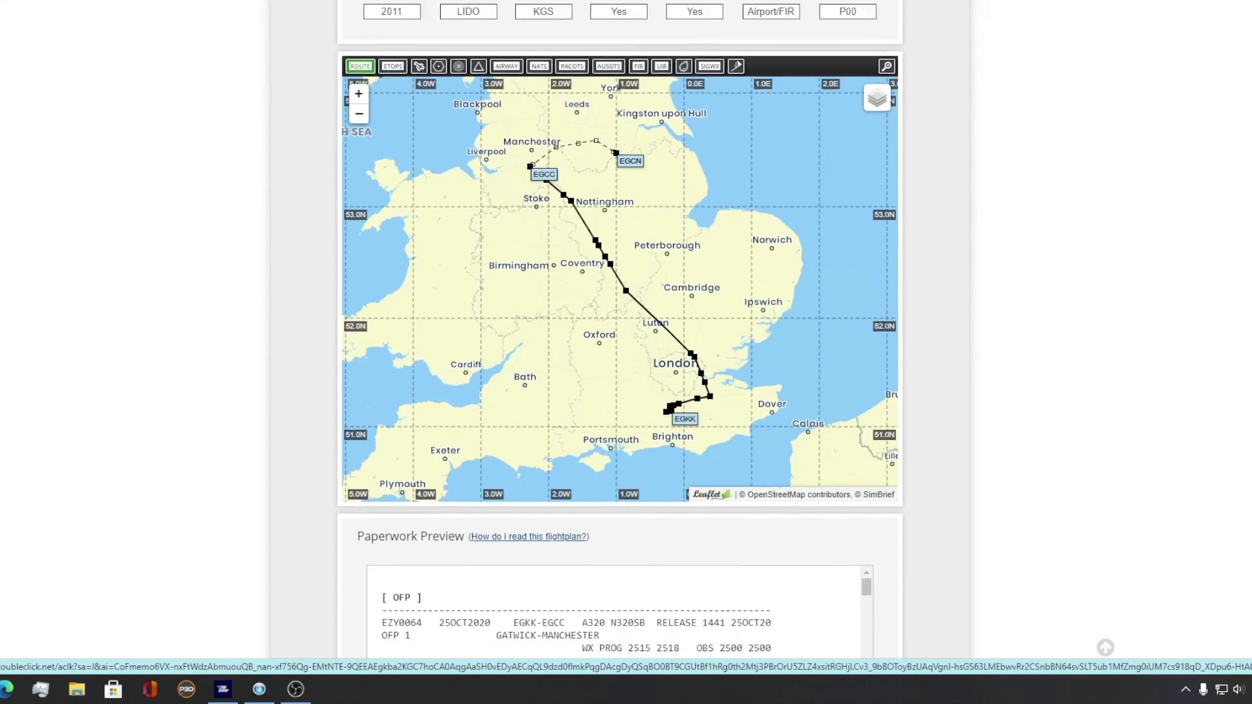
scroll(620, 329, "down", 5)
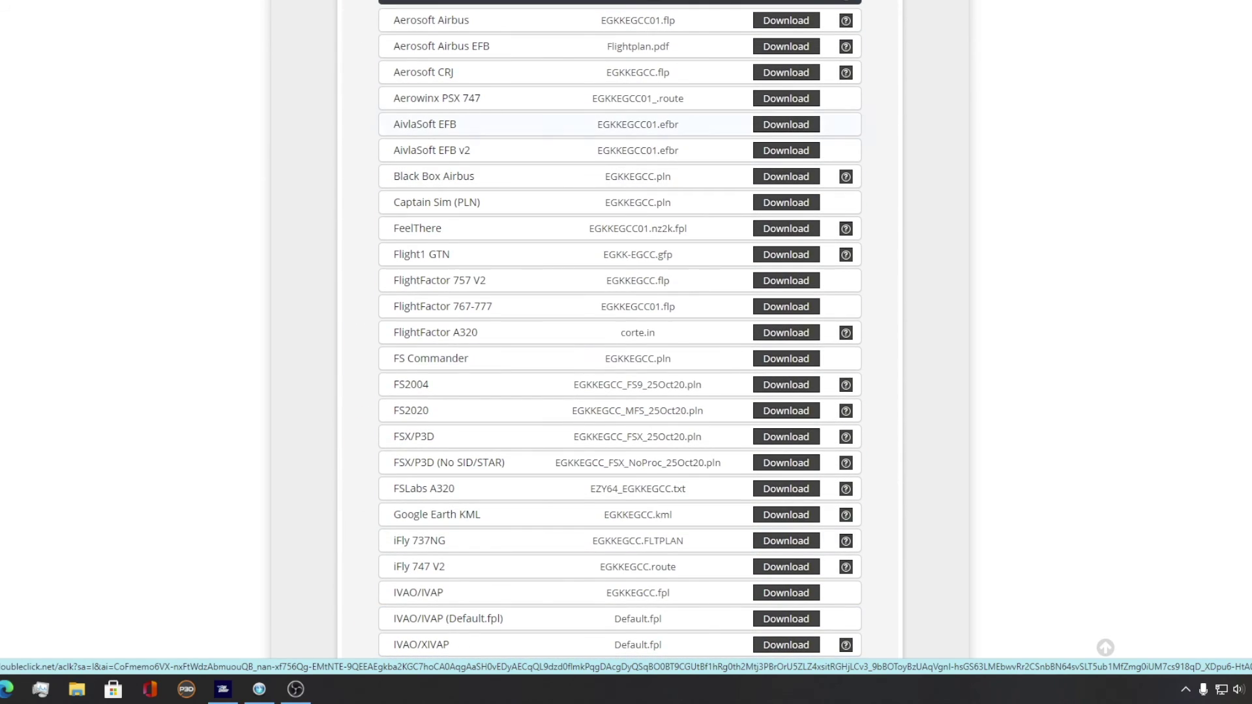
scroll(621, 337, "down", 3)
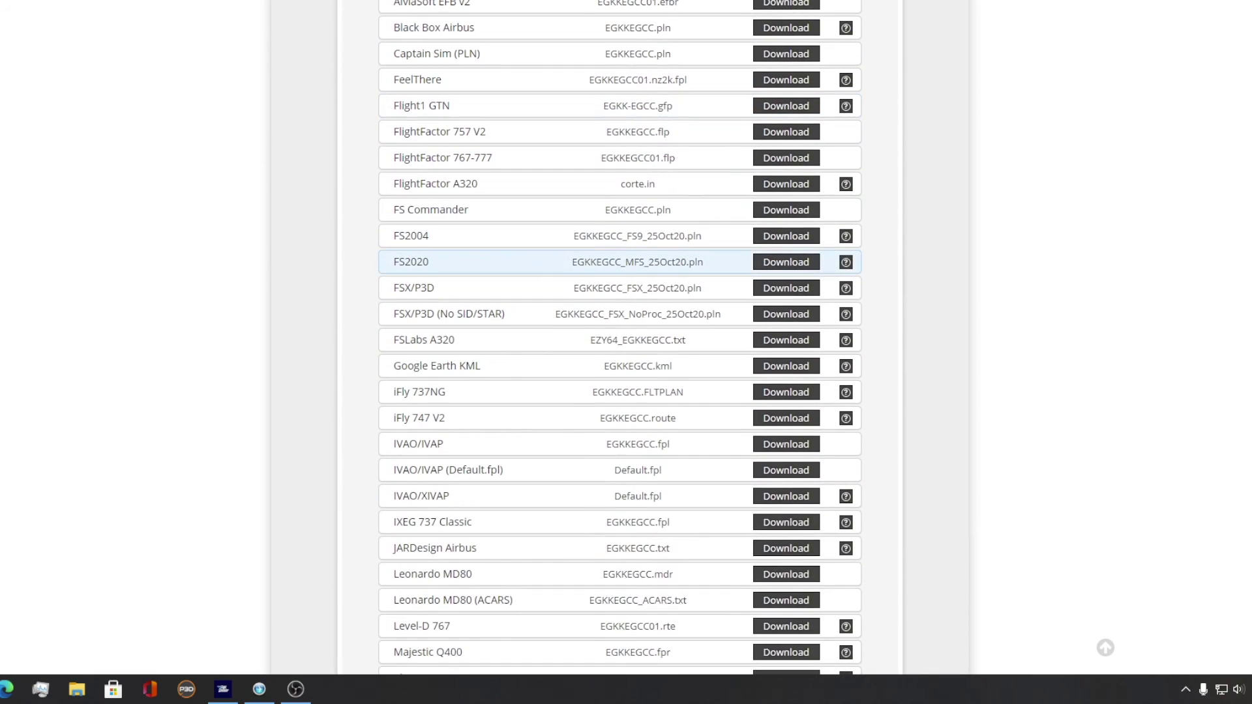
scroll(620, 337, "up", 1)
scroll(620, 470, "down", 10)
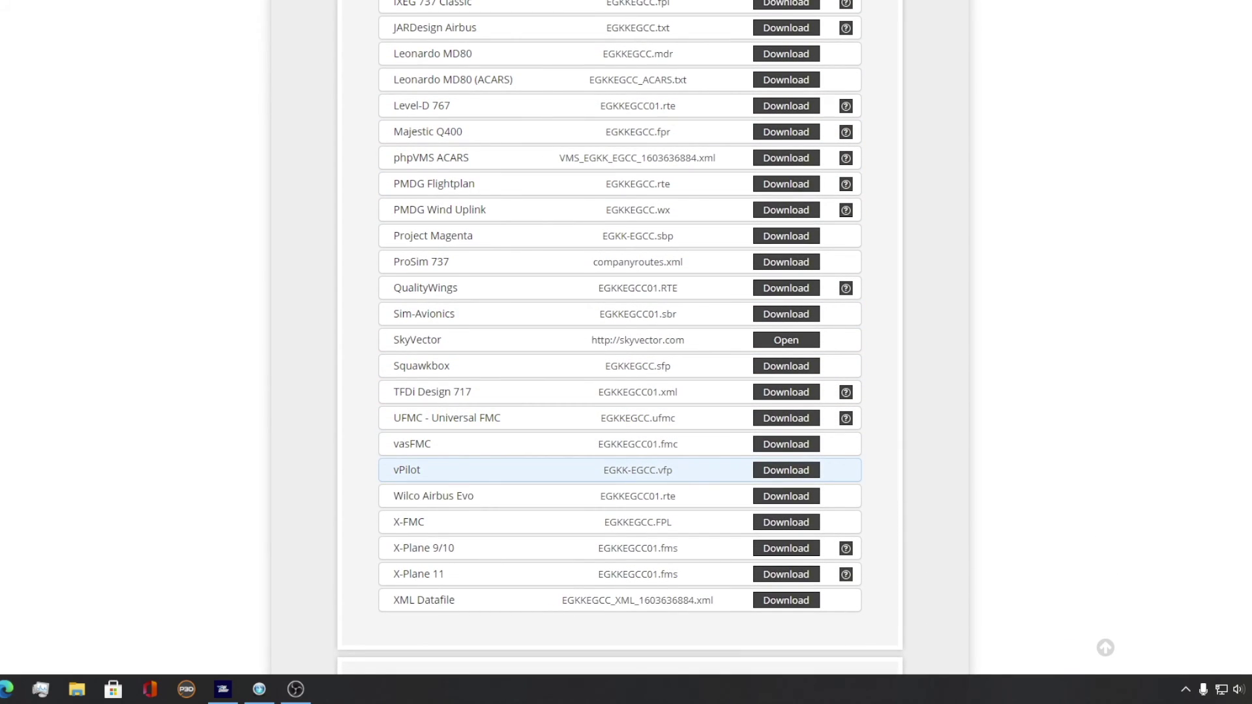
left_click(786, 471)
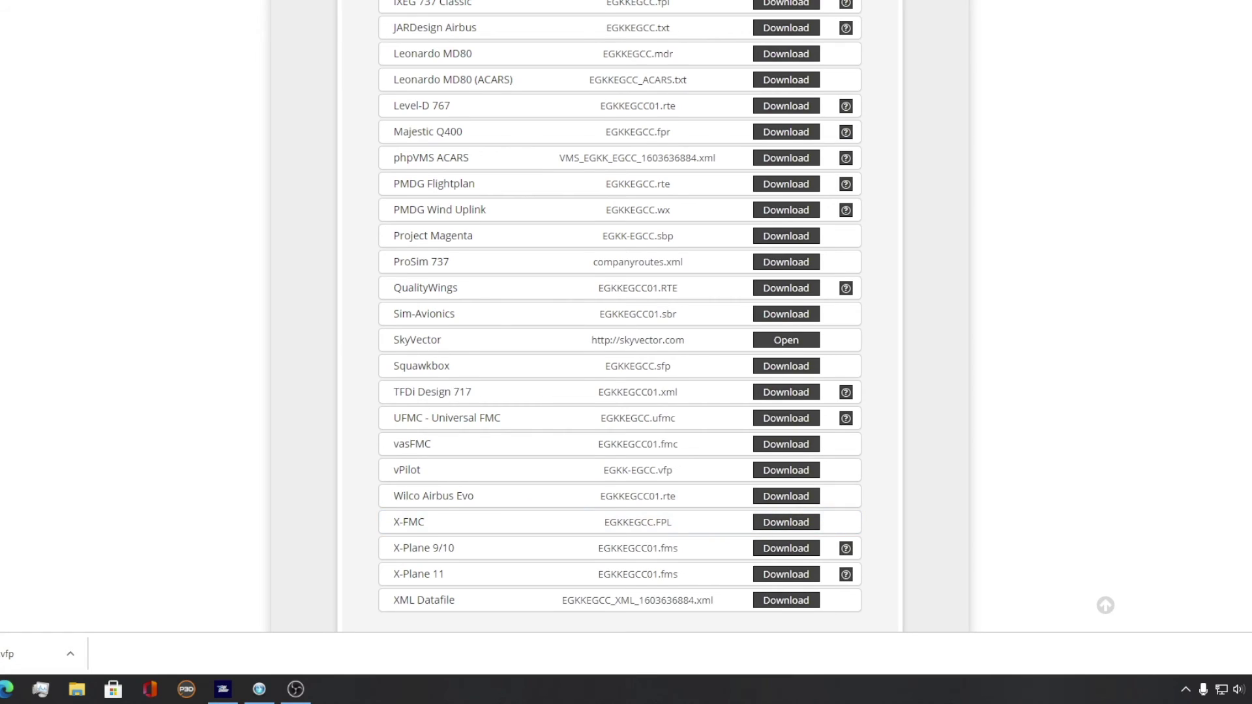
Examine the planned fuel table in the briefing's paperwork preview, especially the block fuel.
scroll(619, 326, "up", 15)
scroll(619, 326, "up", 5)
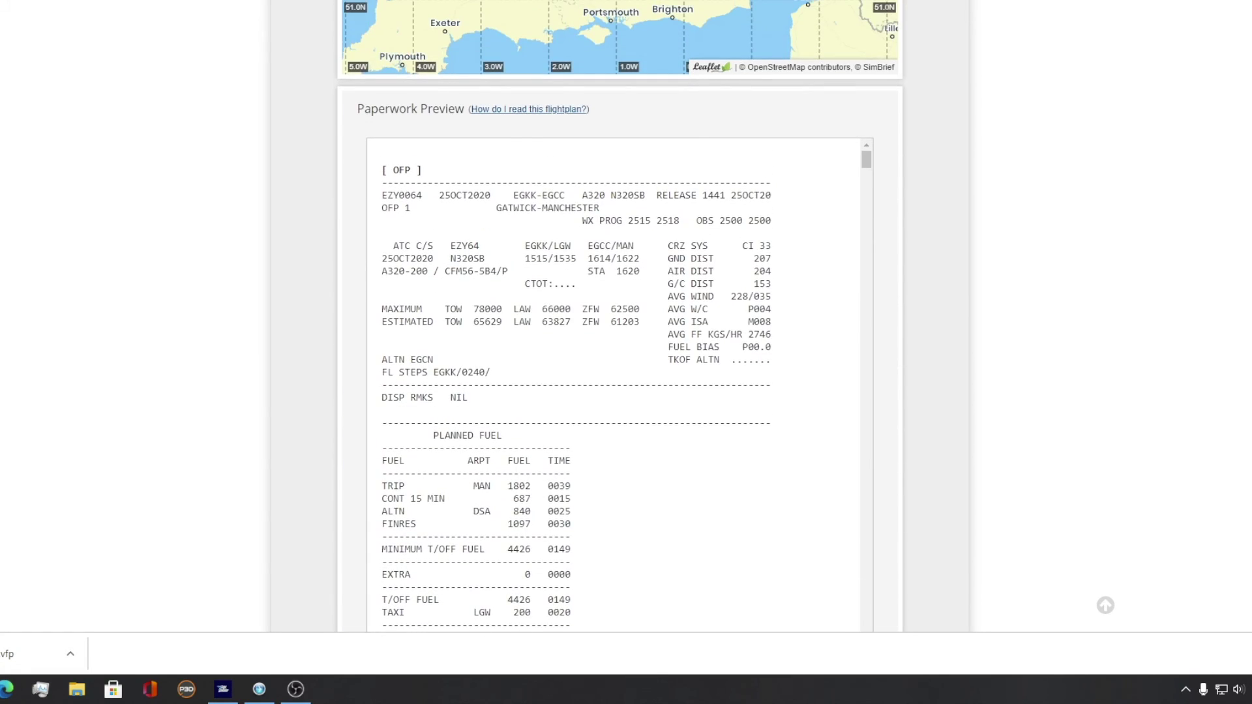
scroll(620, 385, "down", 10)
scroll(619, 385, "up", 8)
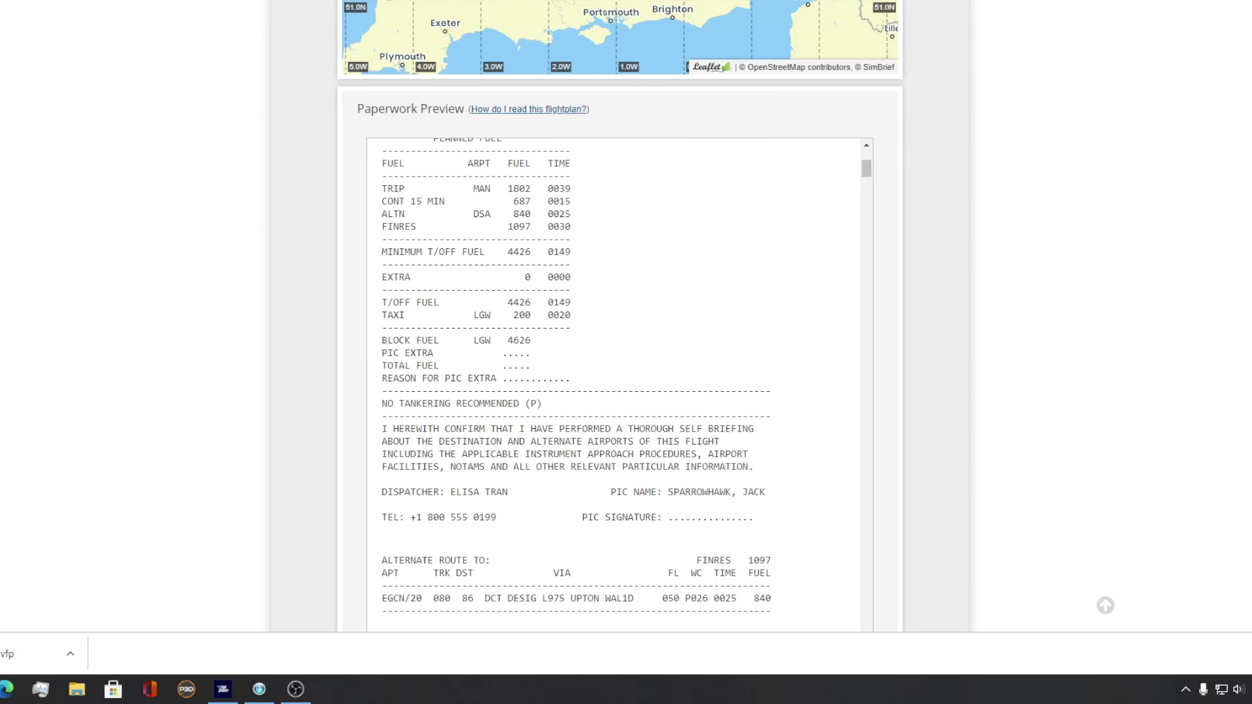
double_click(518, 341)
left_click(518, 341)
scroll(620, 317, "up", 5)
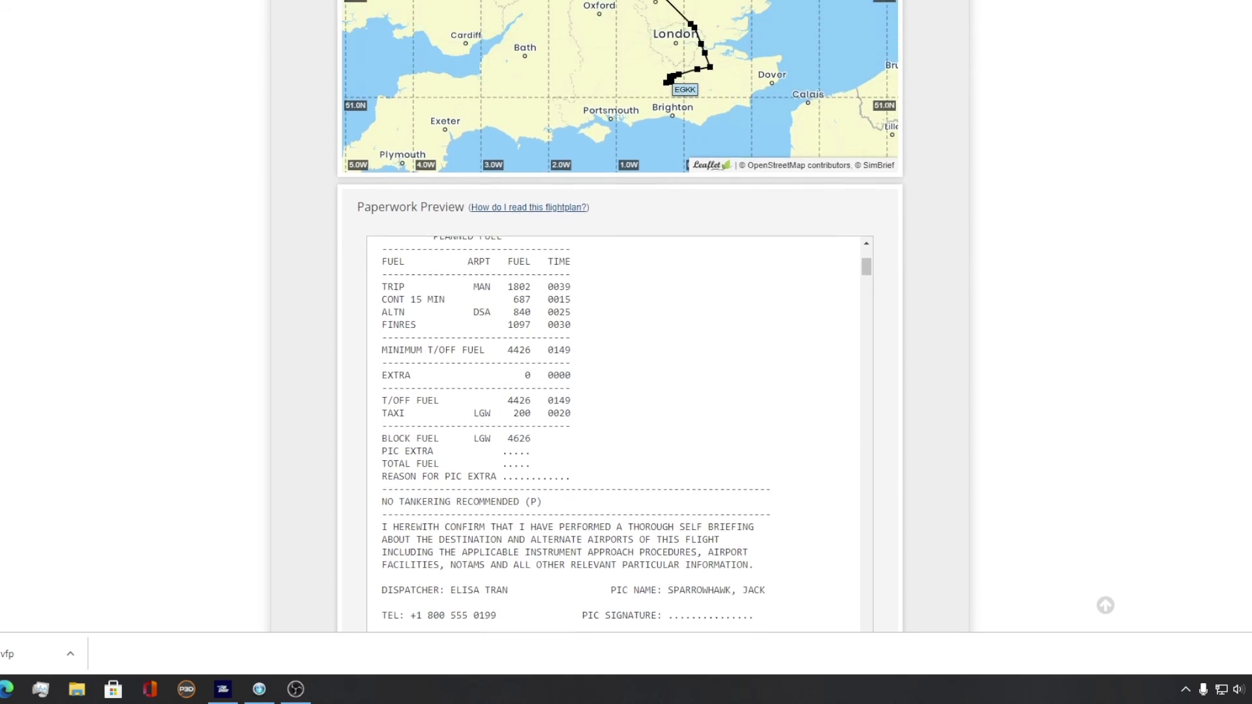
scroll(620, 326, "up", 3)
Read through the waypoint navlog and the FIR/UIR NOTAMs in the paperwork preview, including the low-pressure caution.
scroll(619, 391, "down", 15)
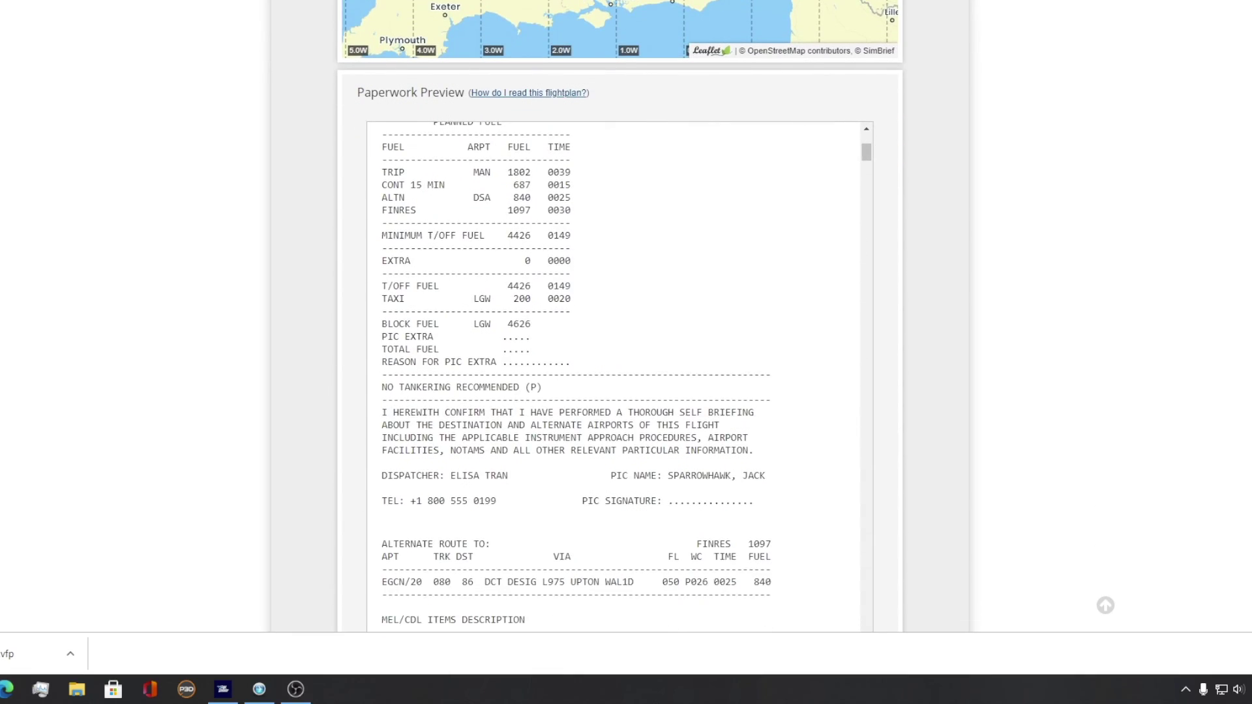
scroll(620, 379, "down", 10)
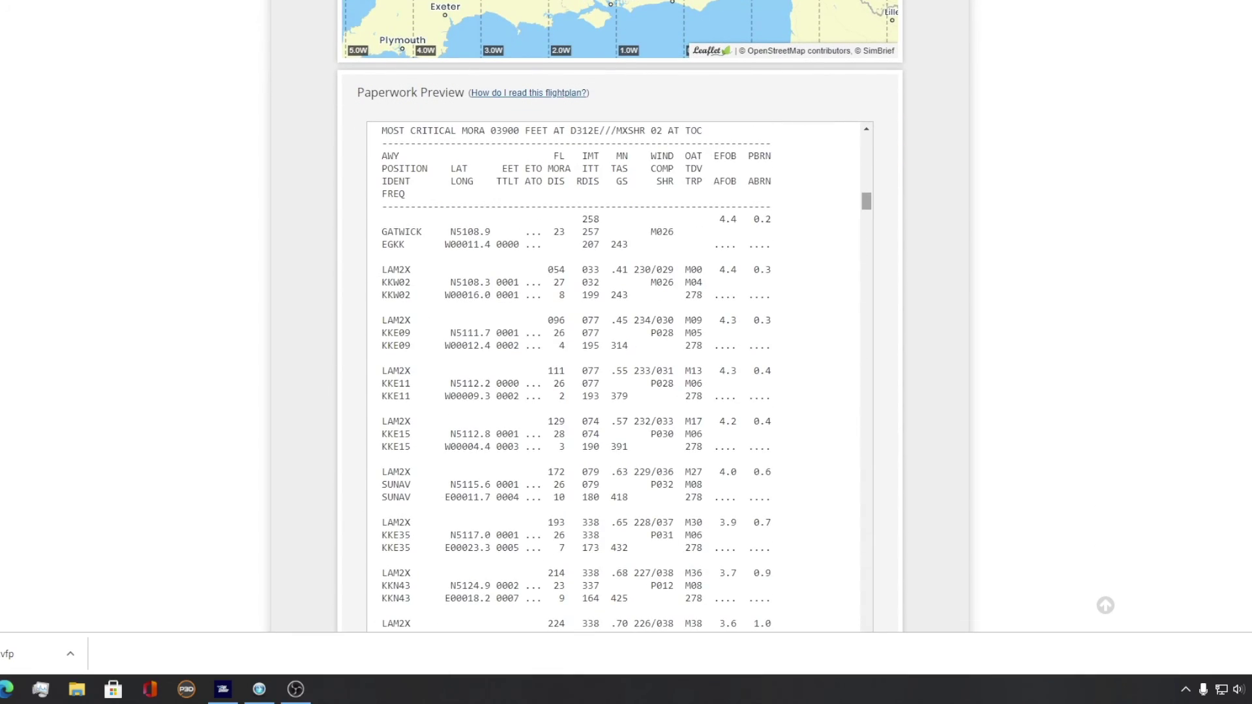
scroll(620, 379, "down", 10)
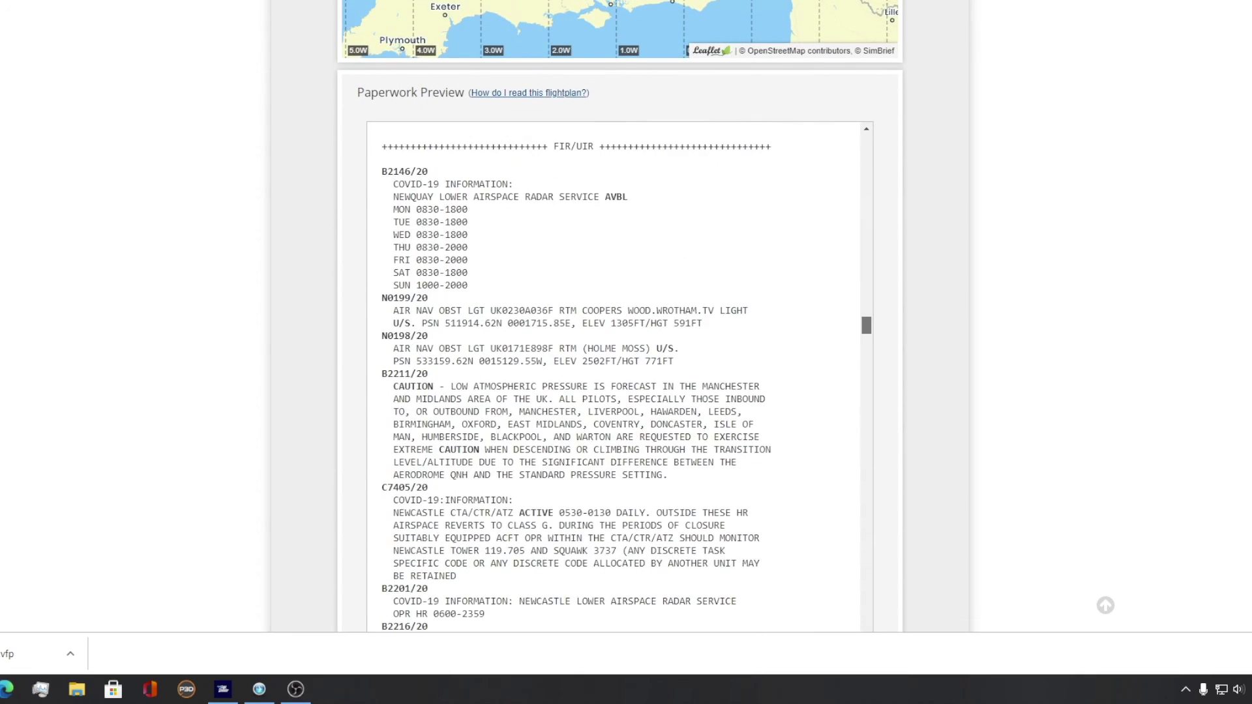
left_click_drag(393, 411, 433, 450)
left_click(433, 449)
scroll(620, 316, "up", 8)
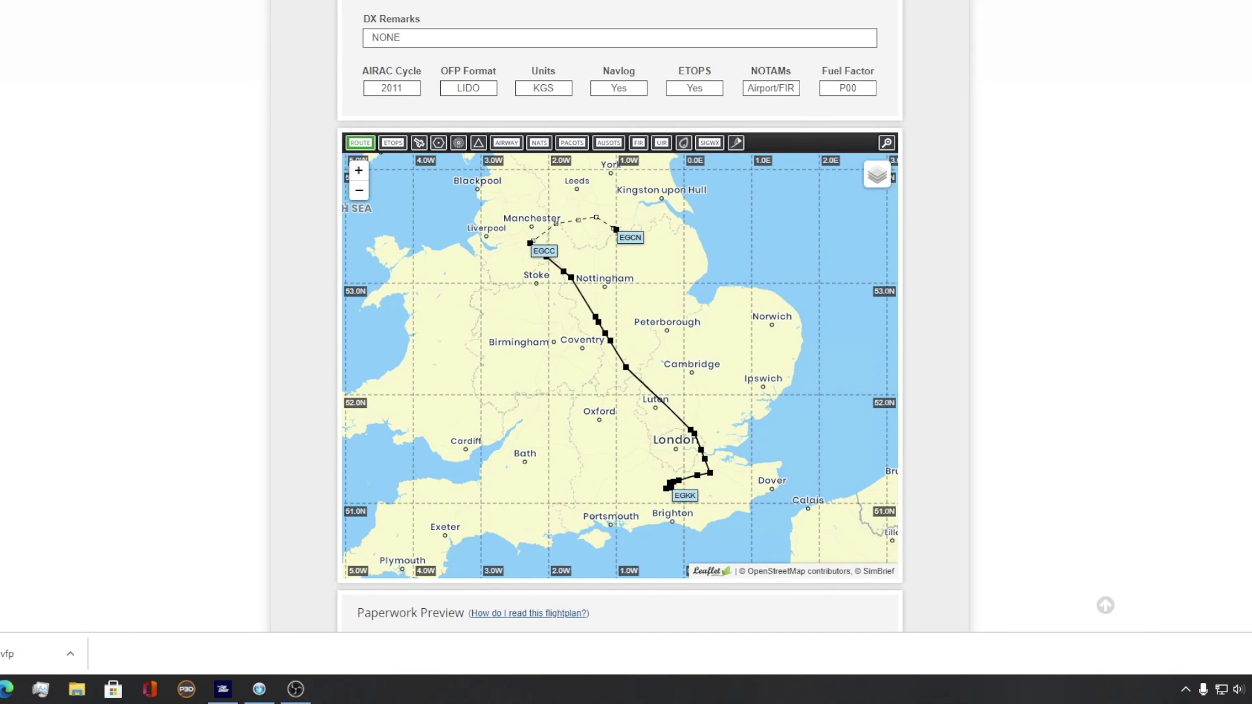
scroll(619, 326, "up", 6)
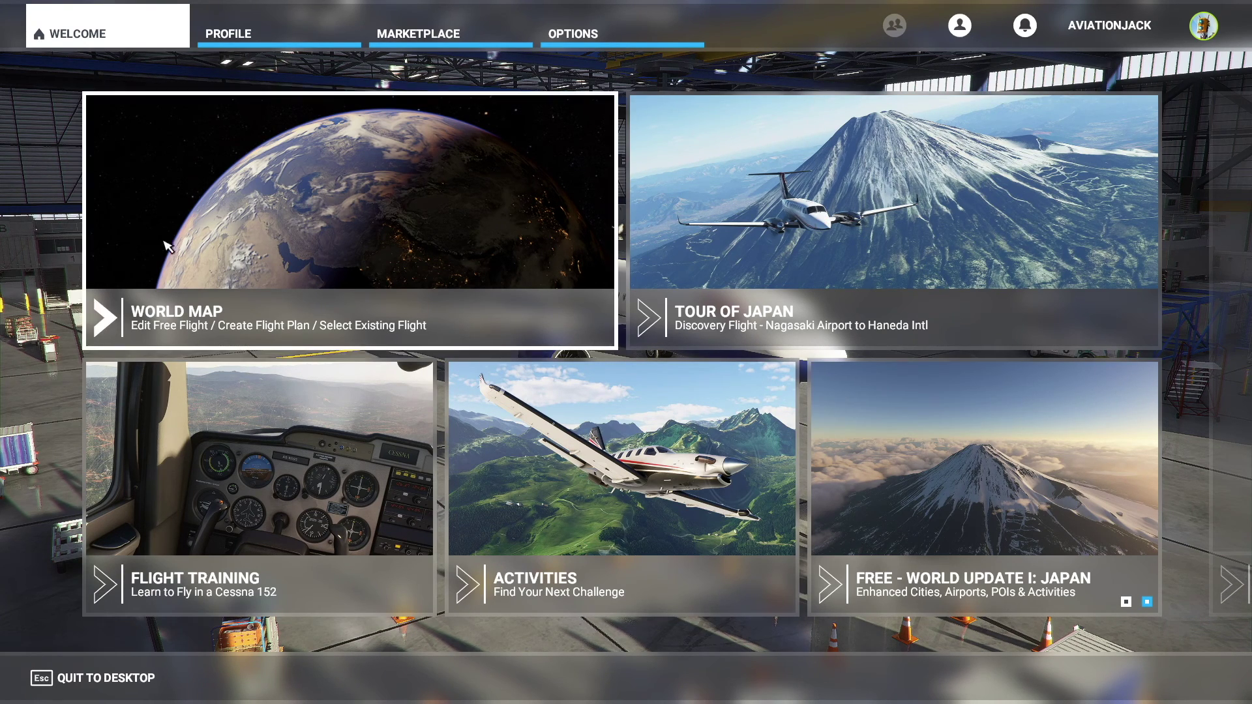
In Microsoft Flight Simulator's World Map, set the departure airport to EGKK Gatwick and the arrival airport to EGCC Manchester.
left_click(282, 241)
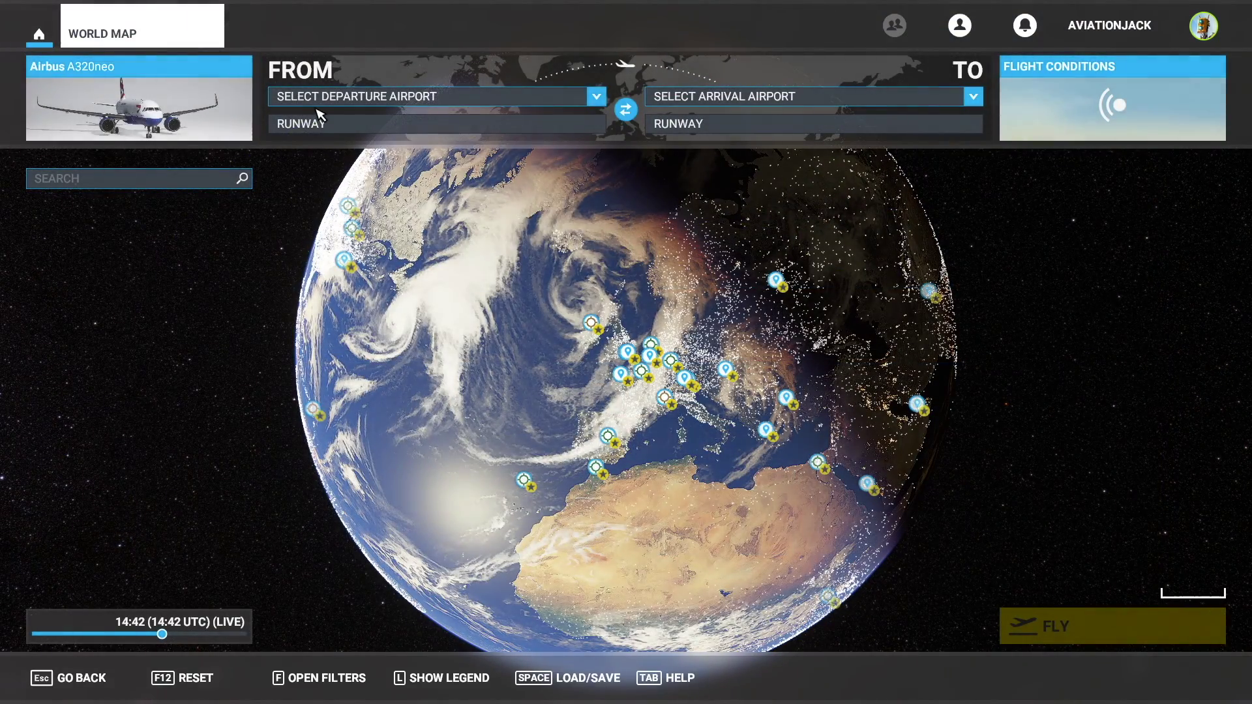
left_click(316, 105)
type("EGKK")
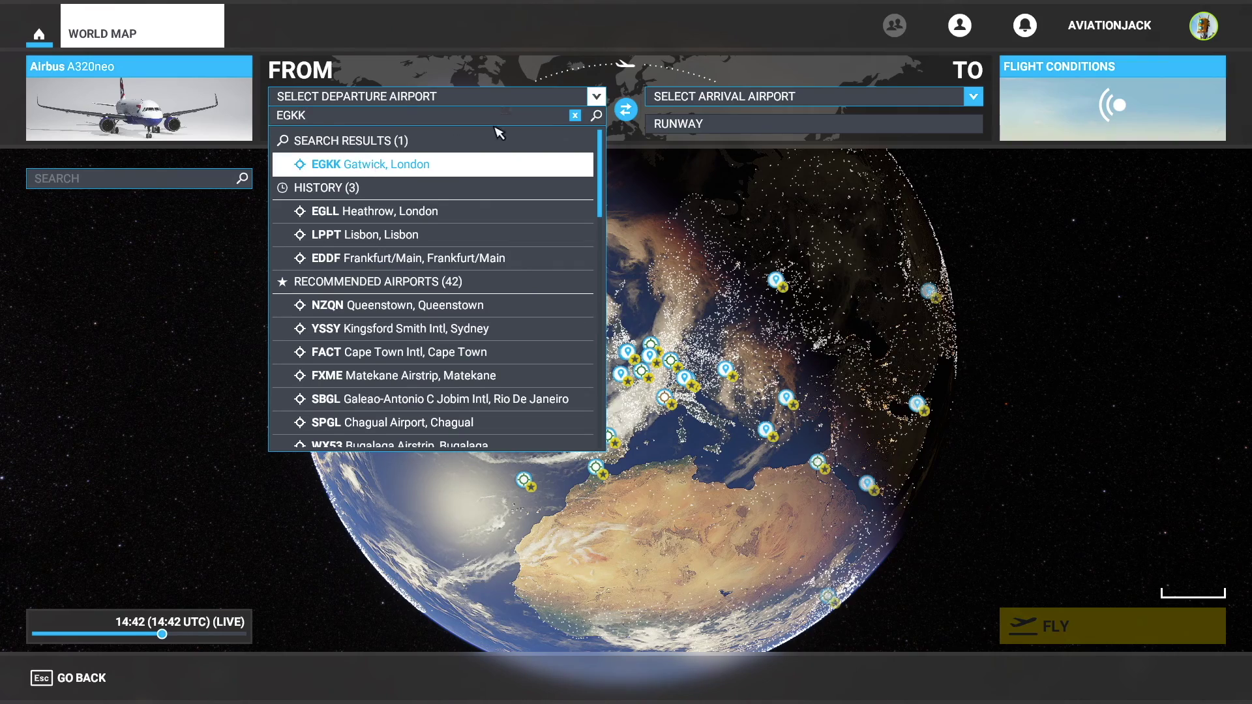
left_click(369, 163)
left_click(686, 98)
type("egcc")
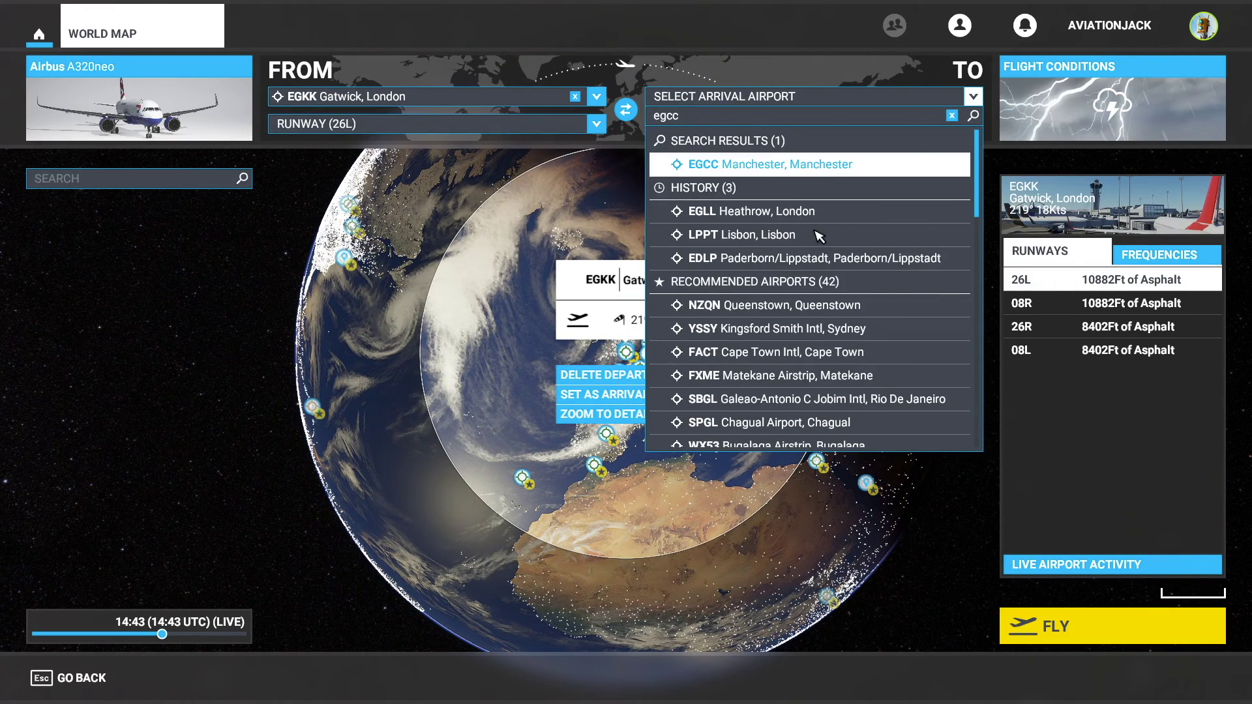
left_click(822, 165)
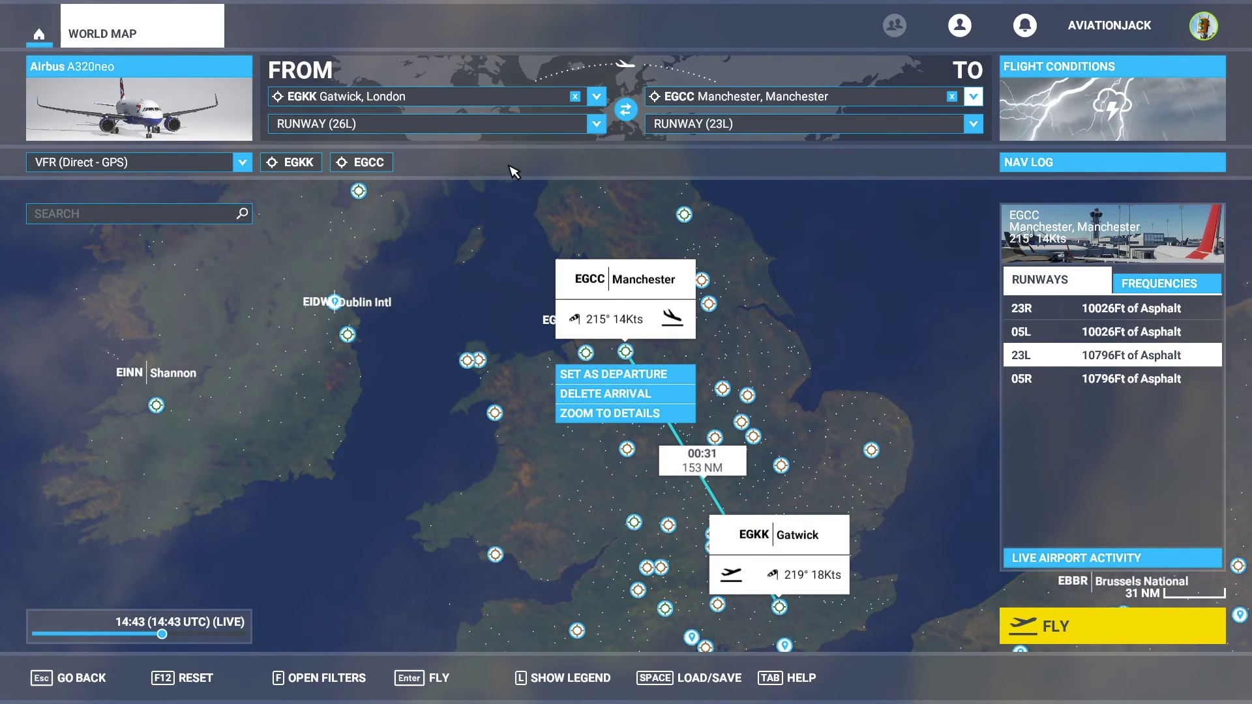
Clear the arrival airport and change the A320neo's livery to EasyJet.
left_click(953, 98)
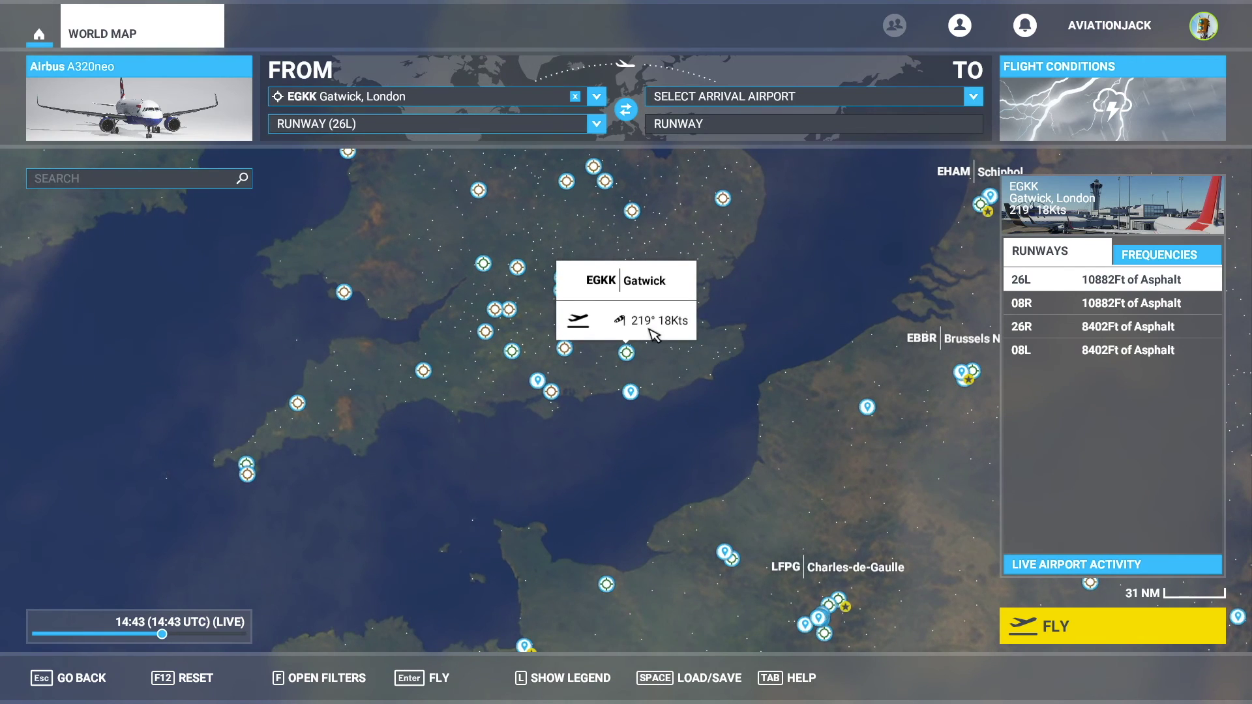
left_click(131, 104)
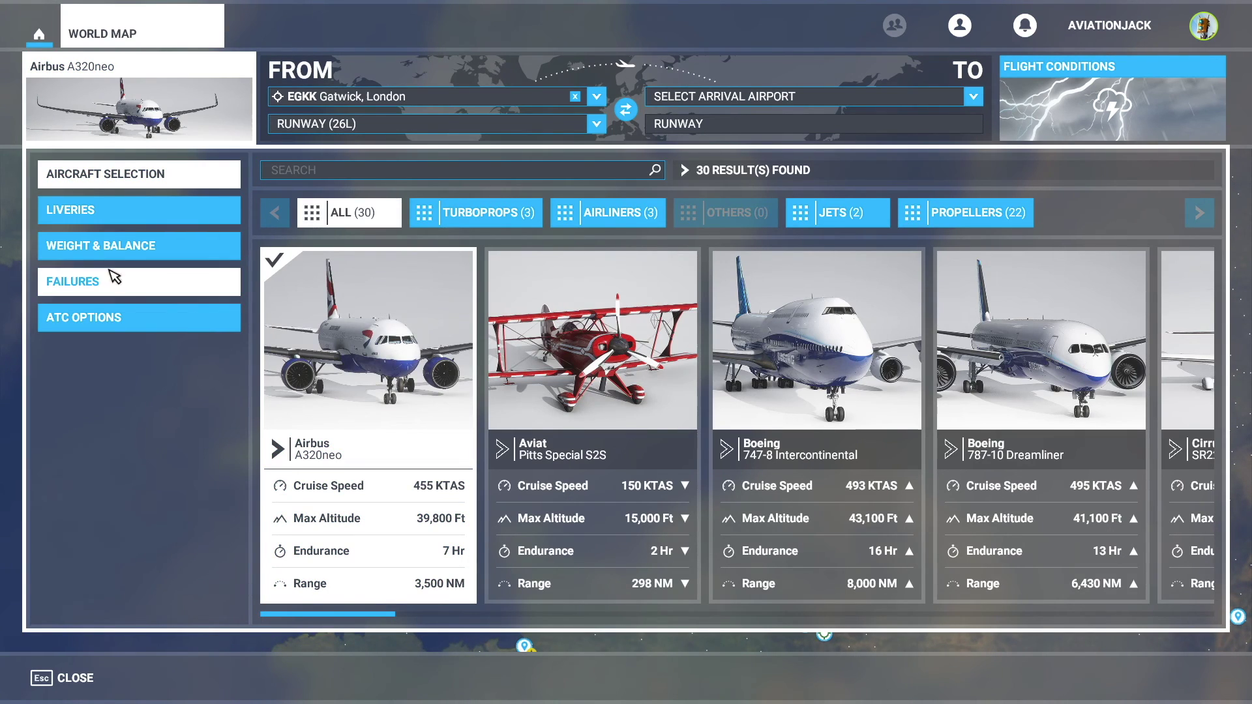
left_click(98, 211)
scroll(649, 449, "down", 10)
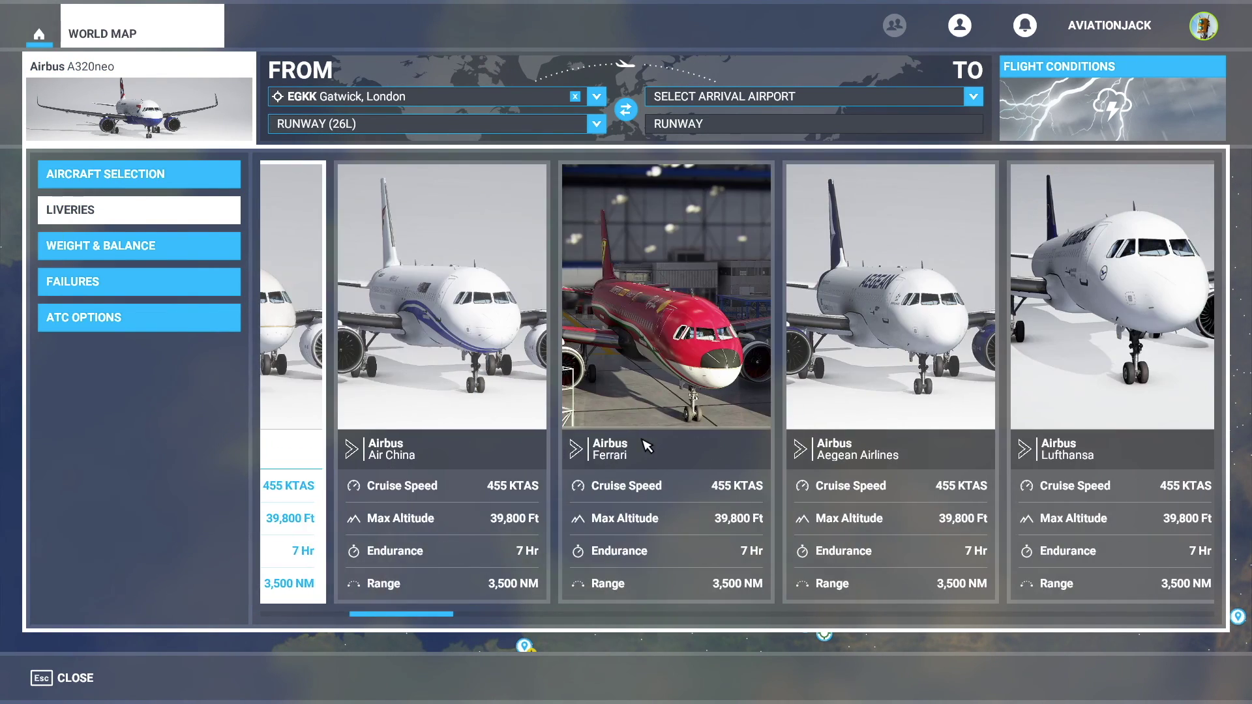
scroll(652, 392, "down", 4)
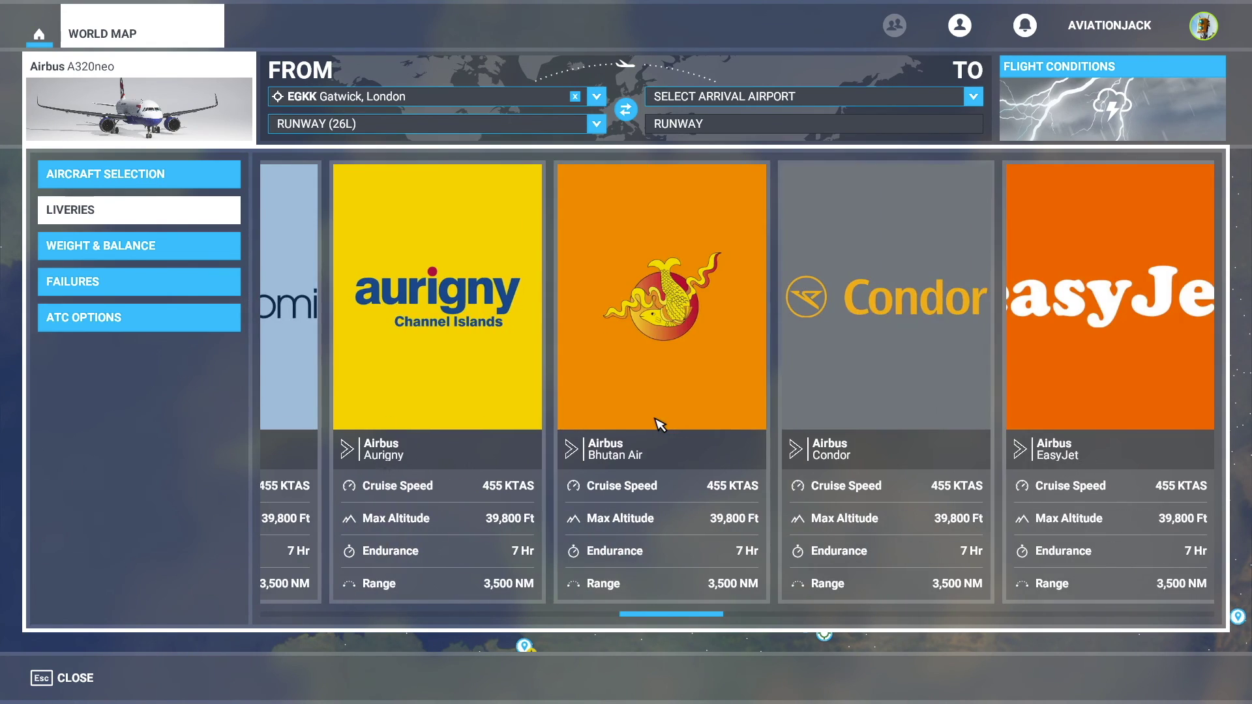
left_click(655, 407)
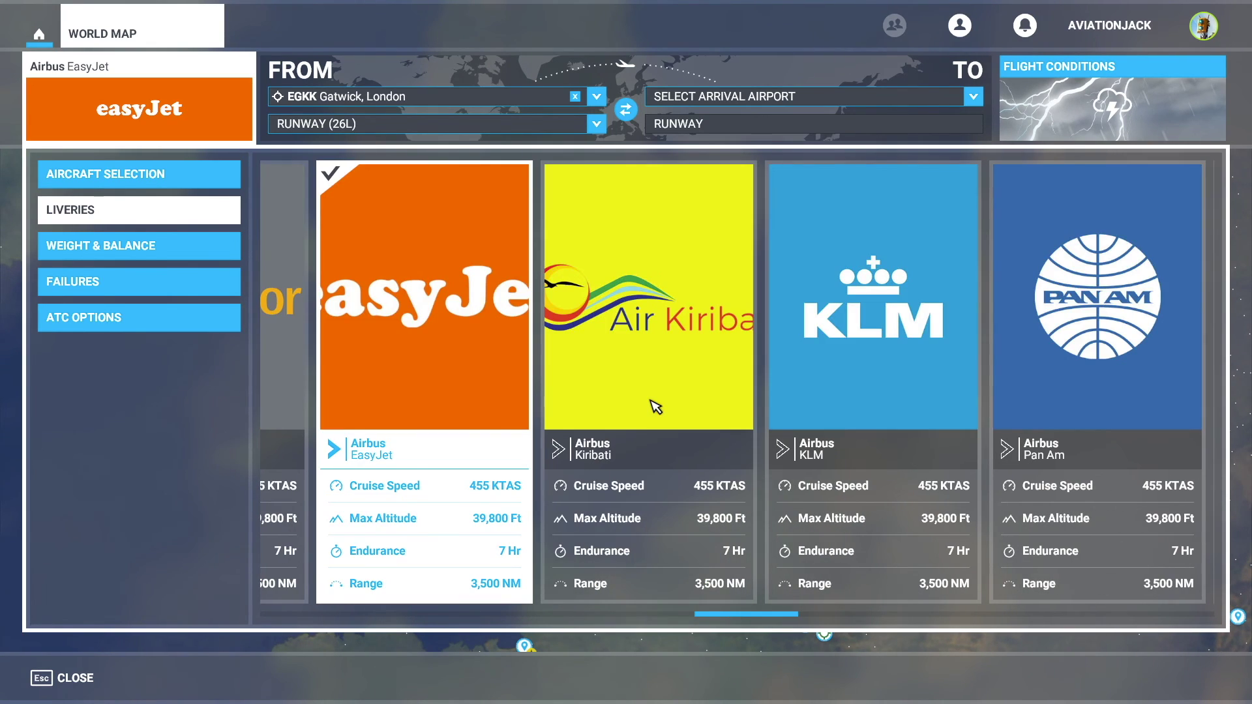
Review the multiplayer, air traffic and live weather settings in the flight conditions, and start the flight from Gatwick.
left_click(1162, 98)
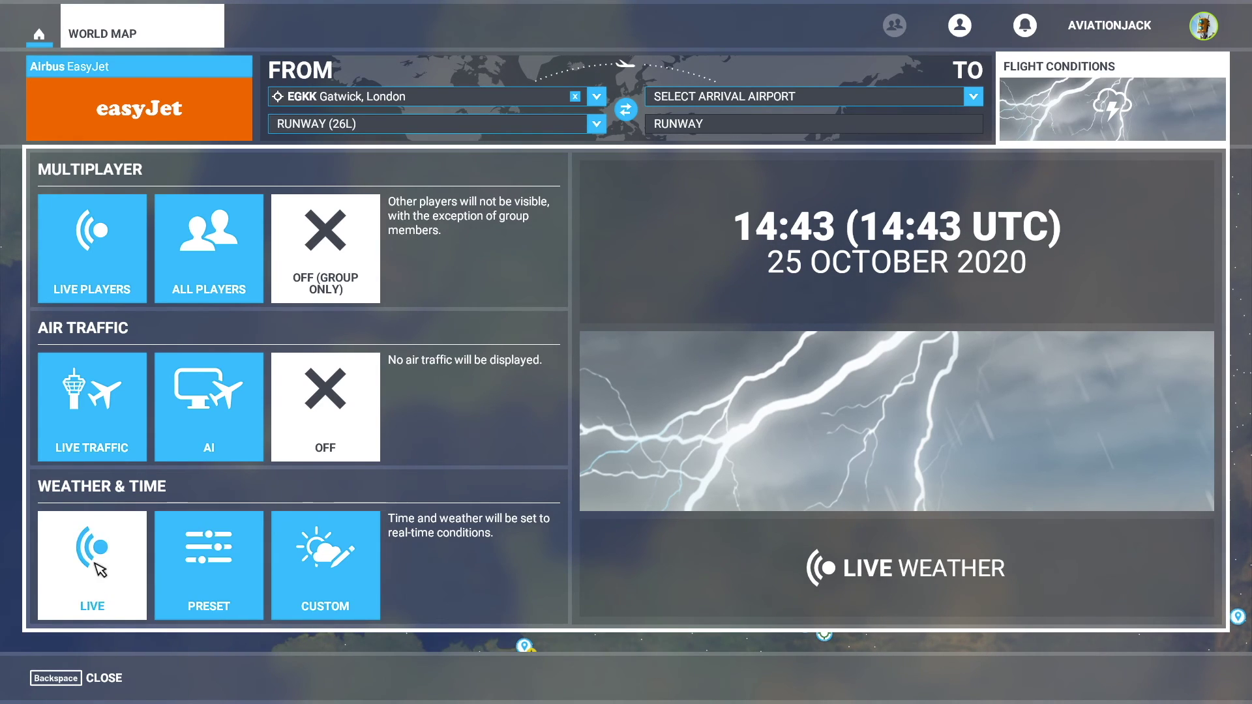
left_click(84, 677)
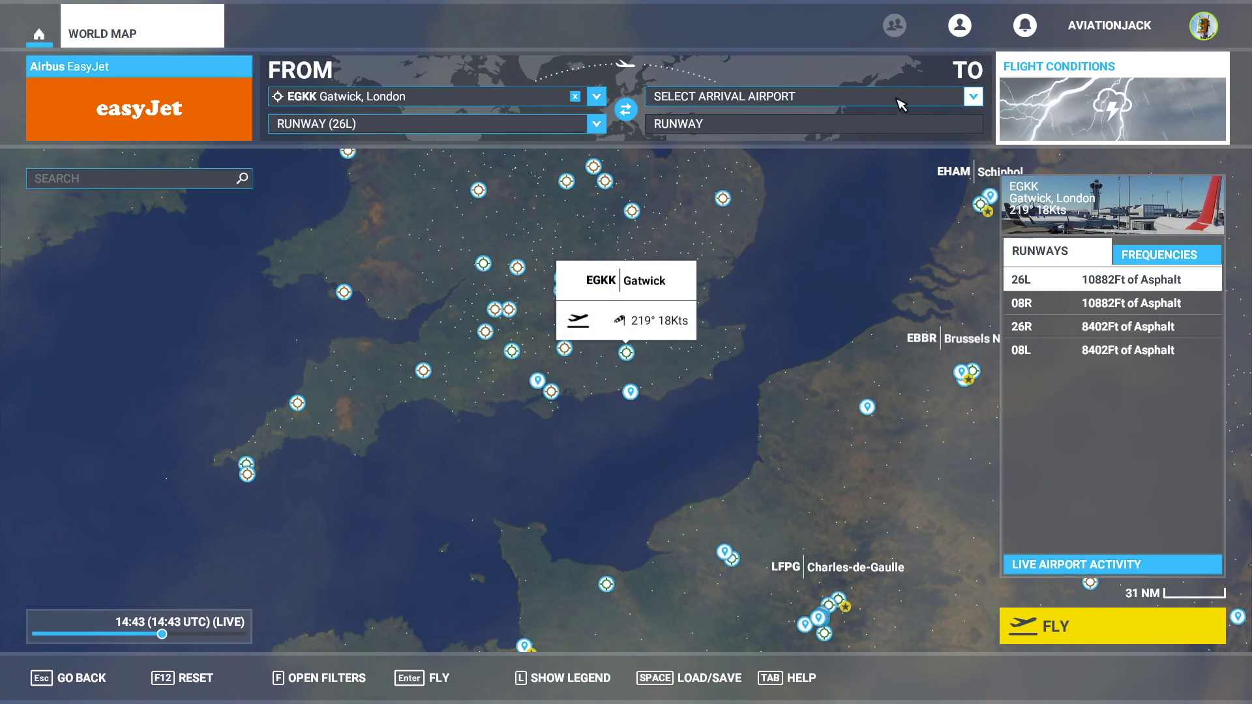
left_click_drag(828, 231, 867, 333)
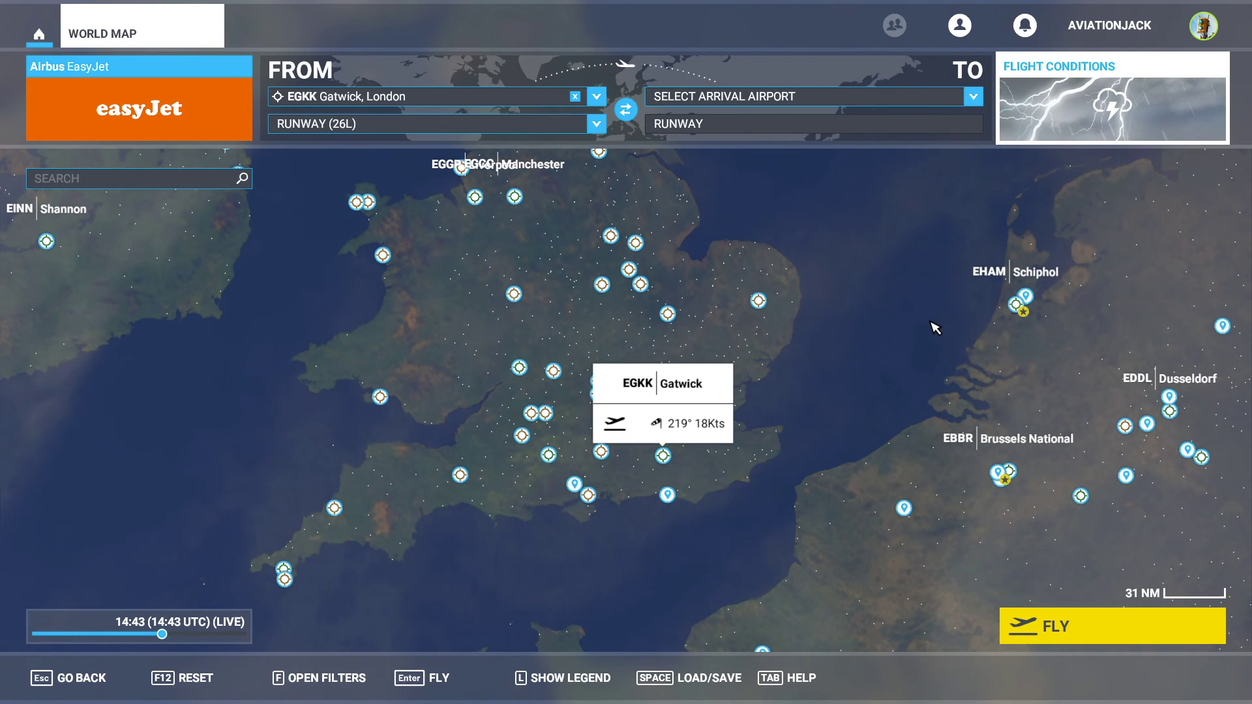
left_click(1057, 630)
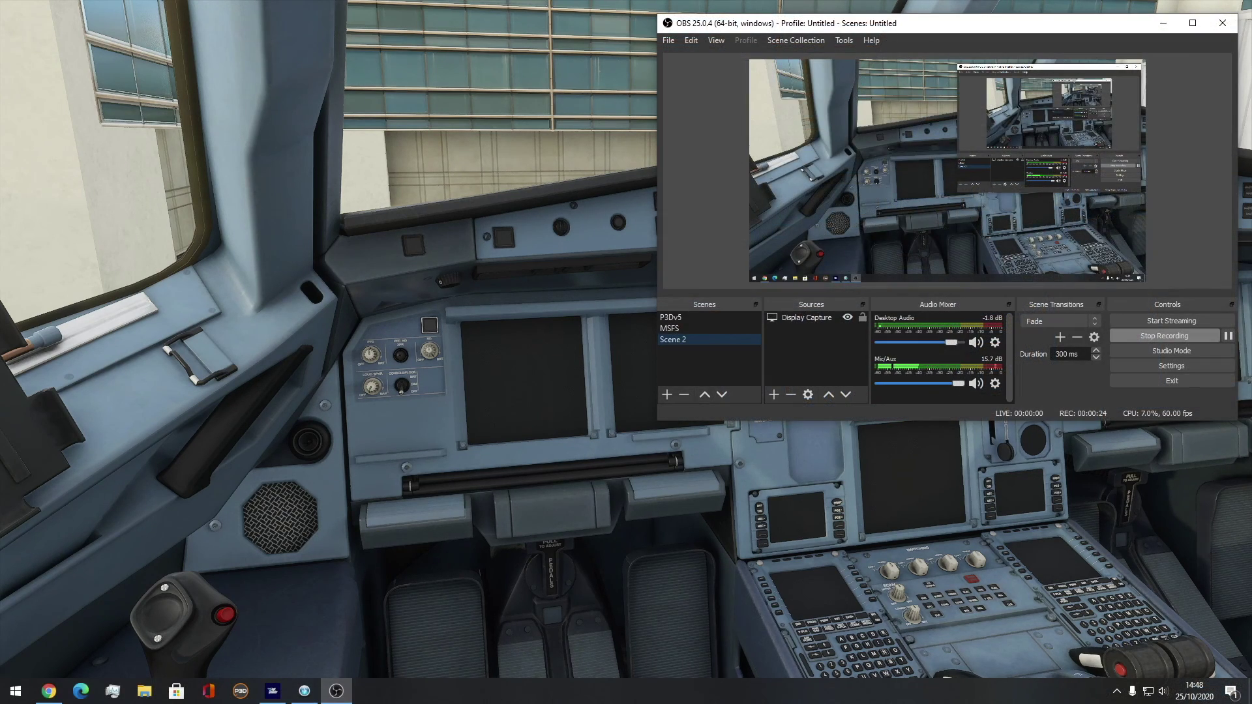
Bring up the already running vPilot over the simulator, close it and launch it again.
key("alt+Tab")
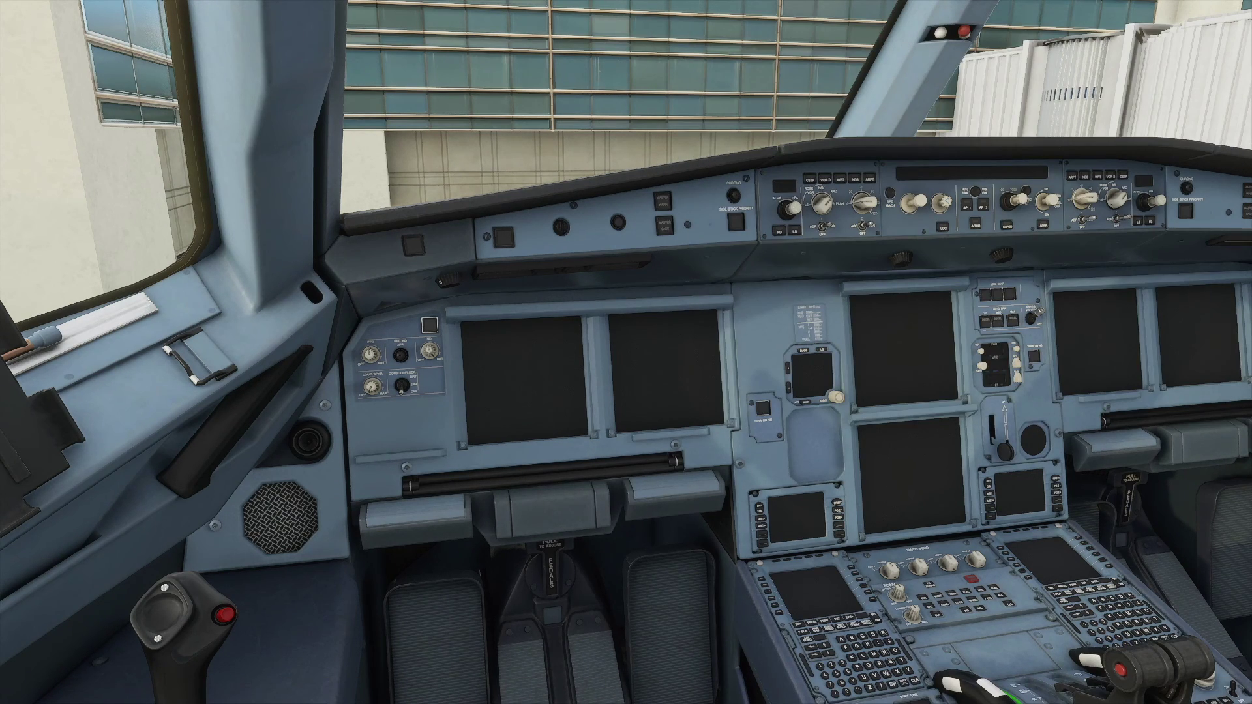
key("super")
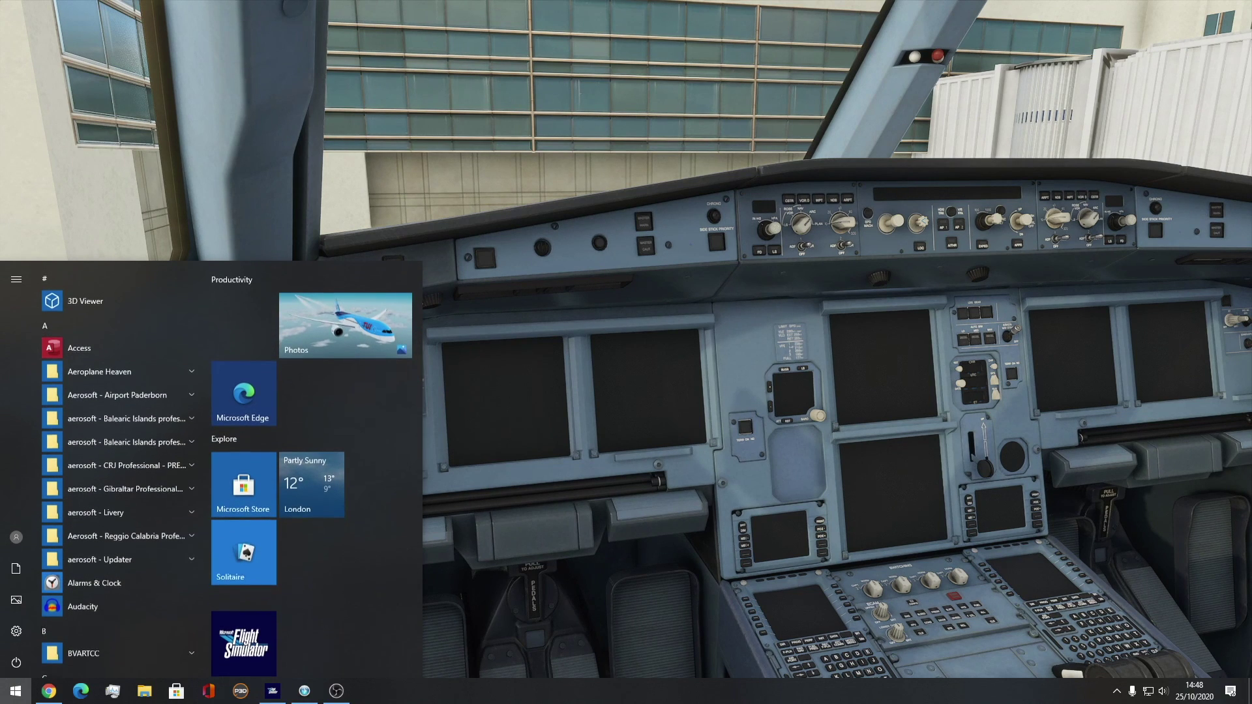
type("vpilot")
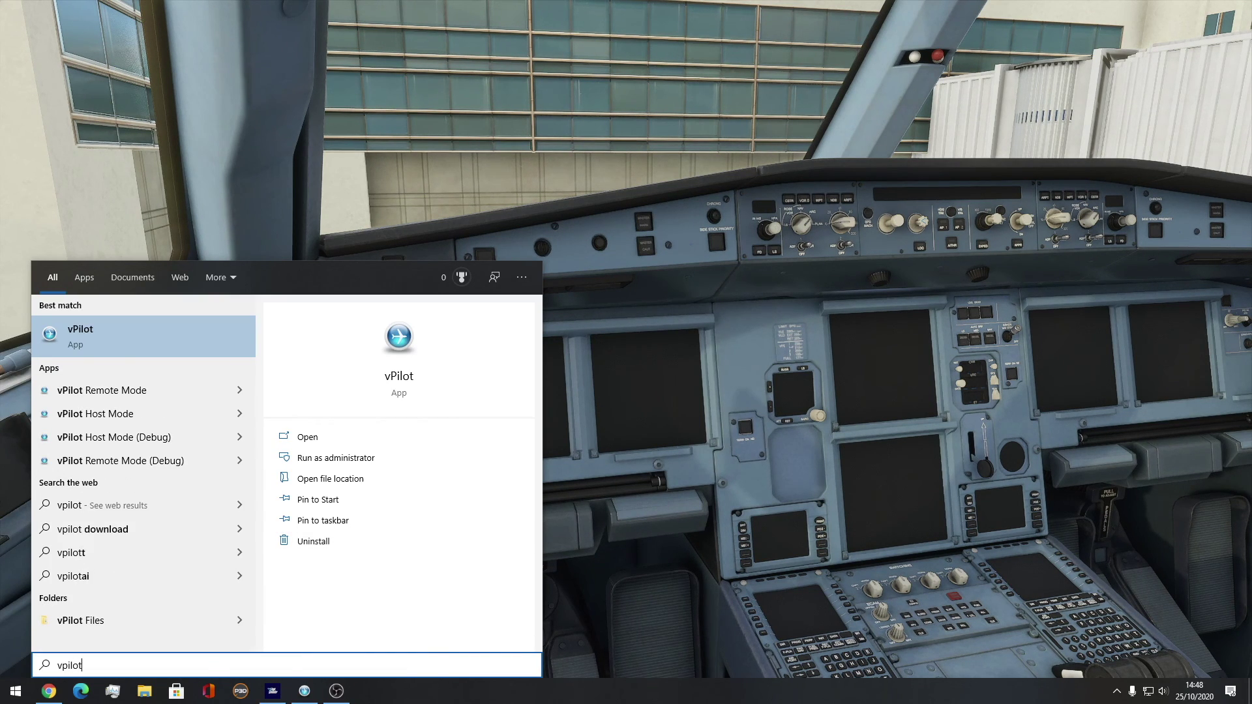
key("Return")
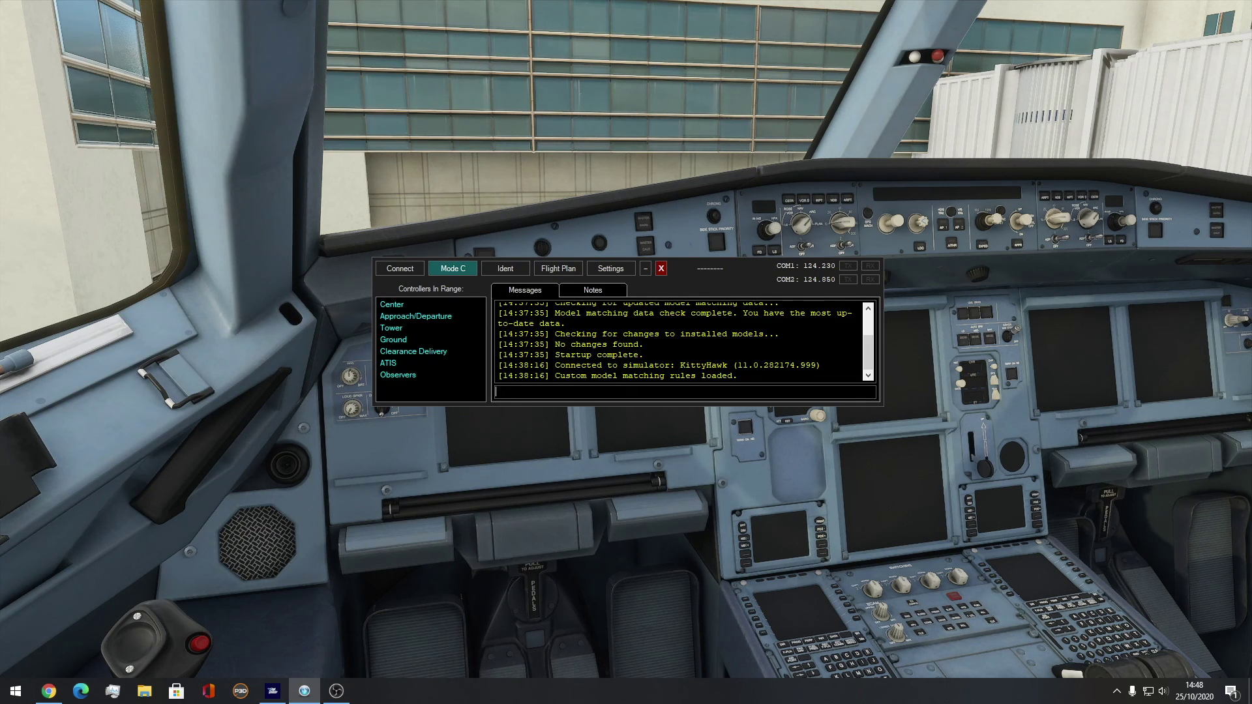
key("alt+F4")
key("super")
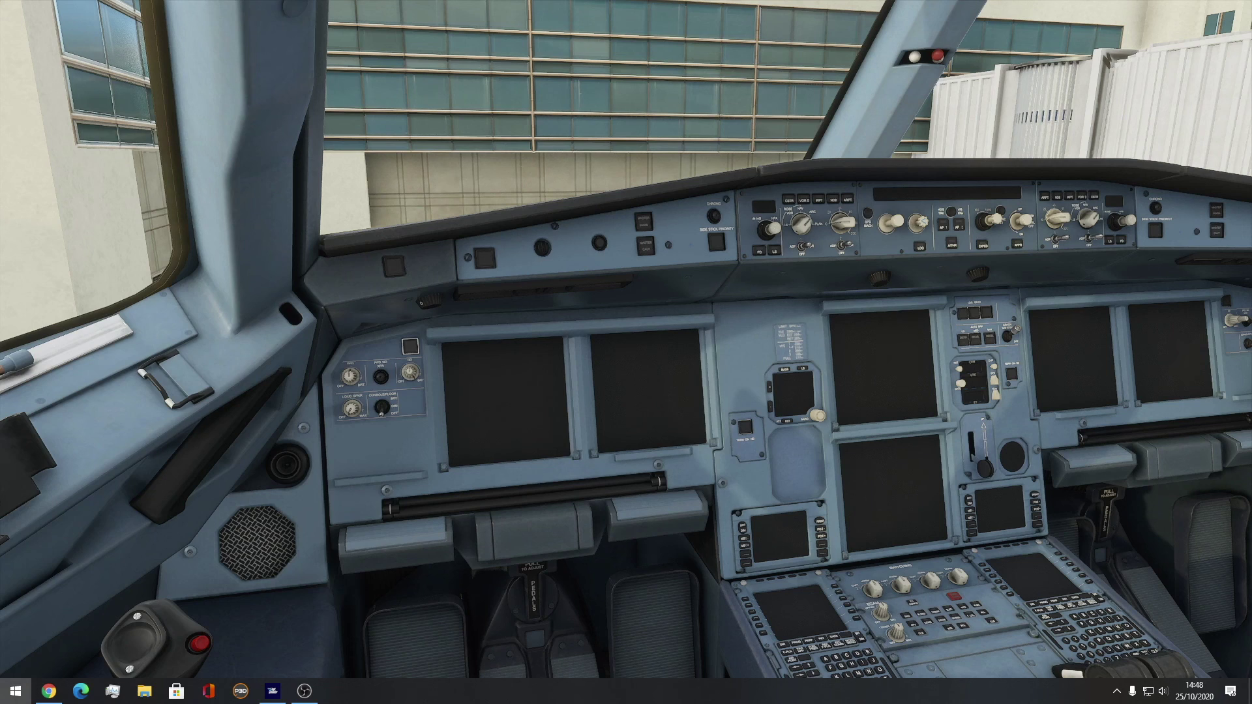
type("vpilot")
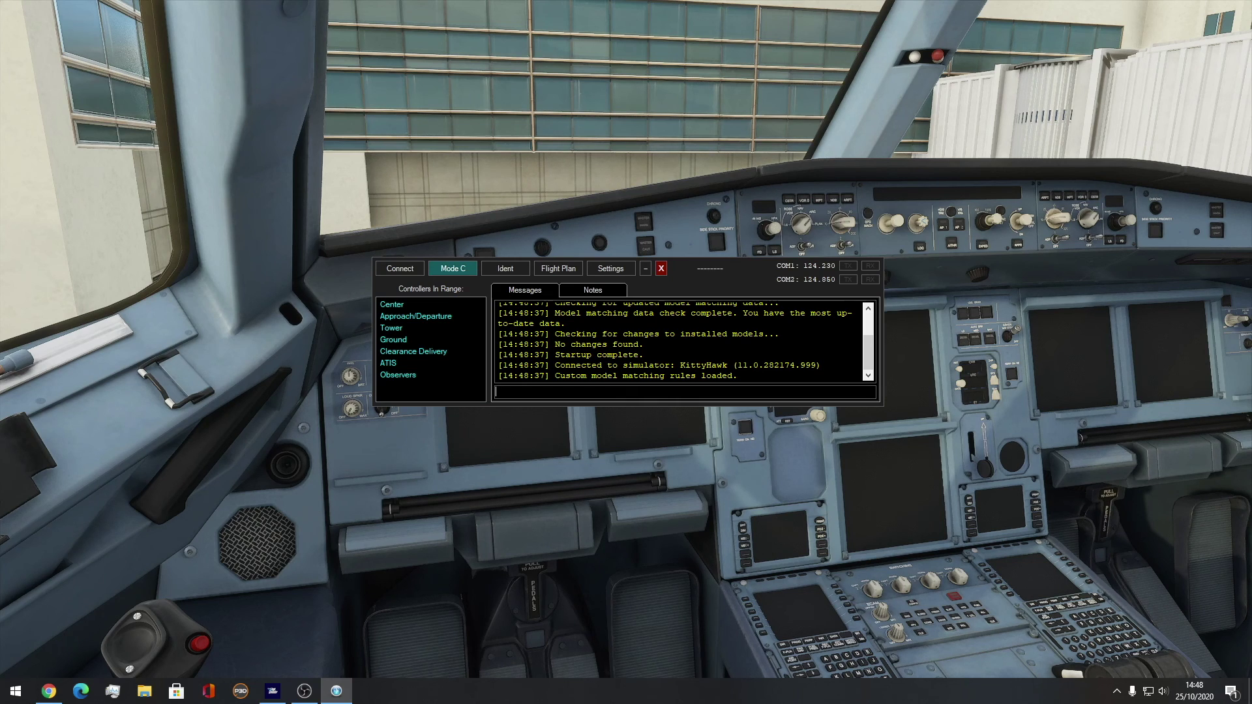
Connect vPilot to the network with callsign EZY64 and aircraft type code A320.
left_click(400, 269)
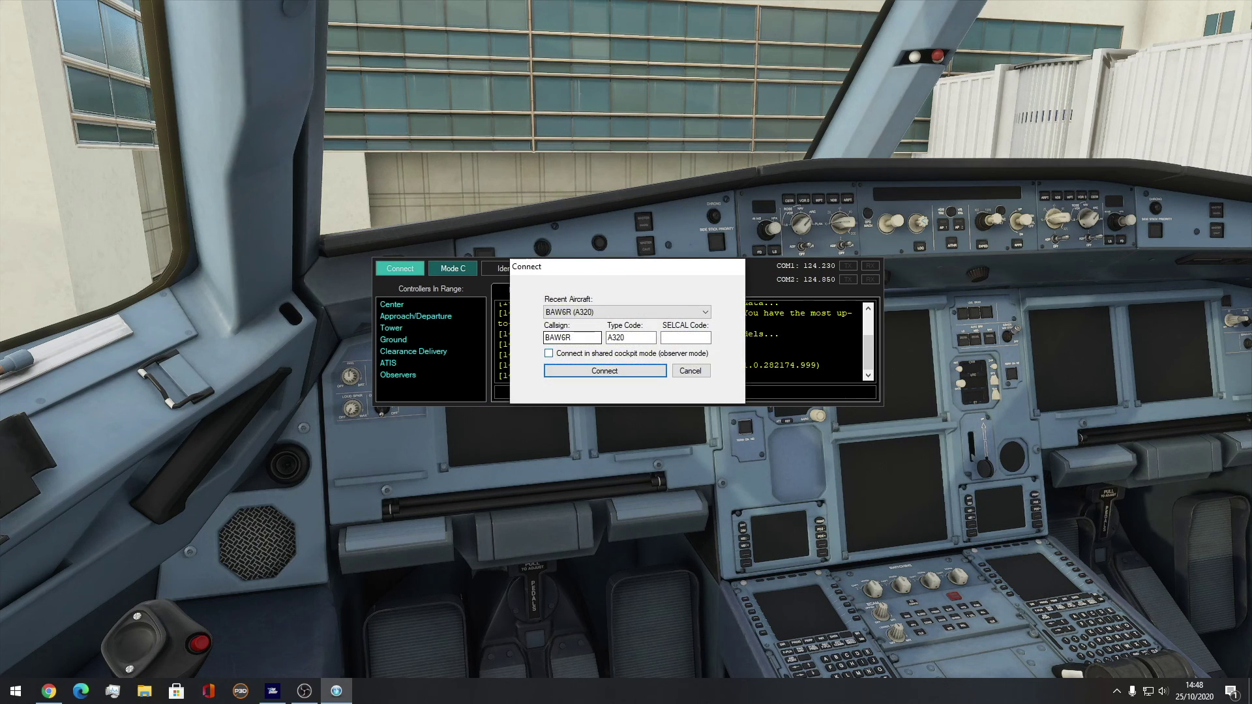
left_click_drag(572, 337, 545, 337)
type("EZY64")
key("Tab")
left_click(624, 337)
type("N")
key("BackSpace")
key("BackSpace")
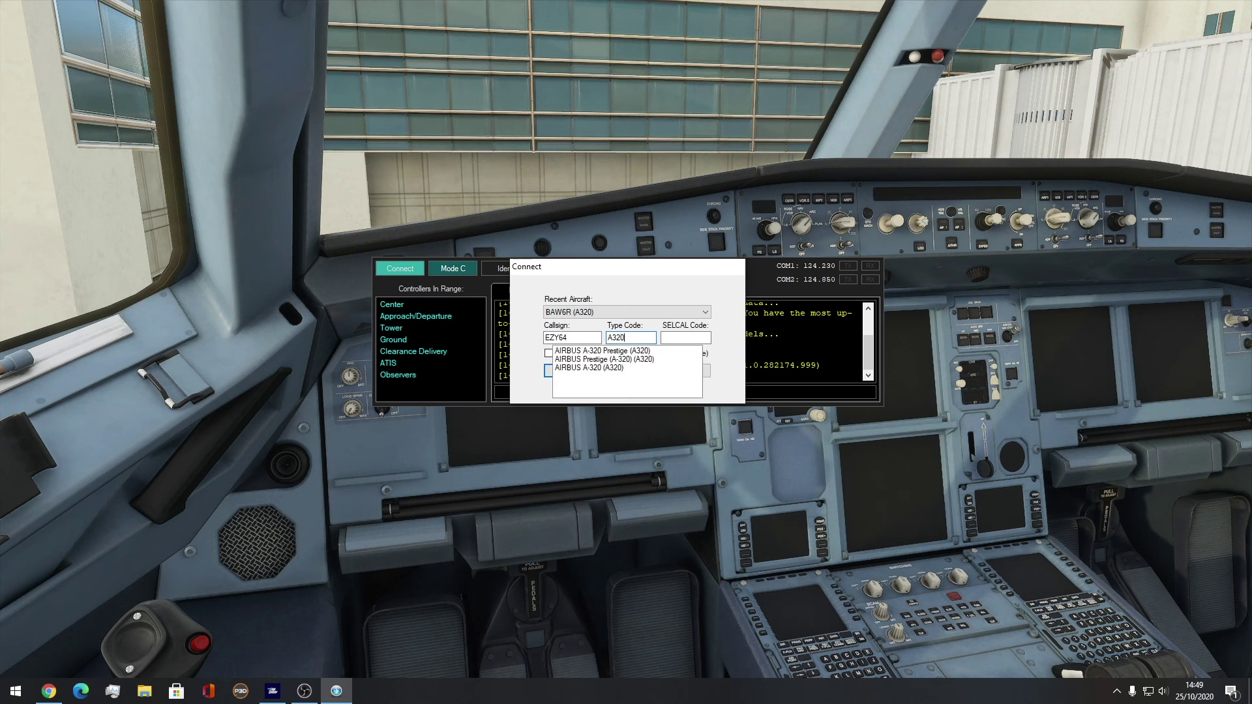
type("N")
key("BackSpace")
type("0")
left_click(602, 351)
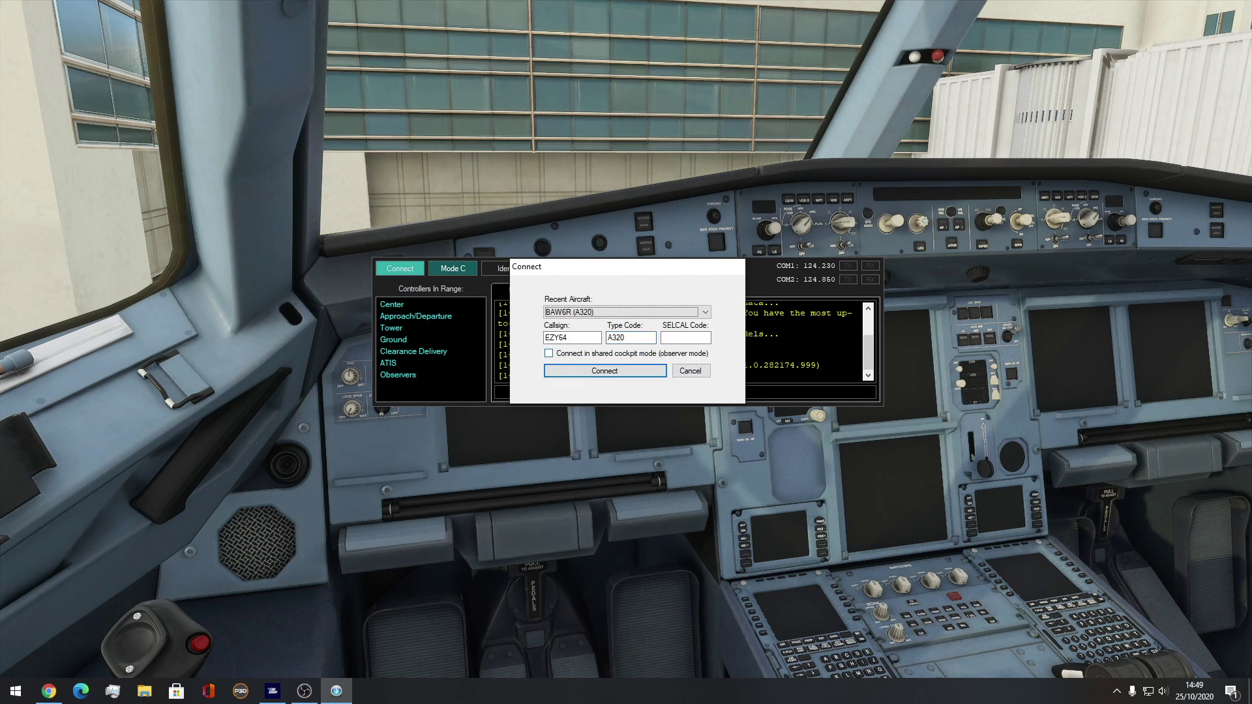
left_click(605, 371)
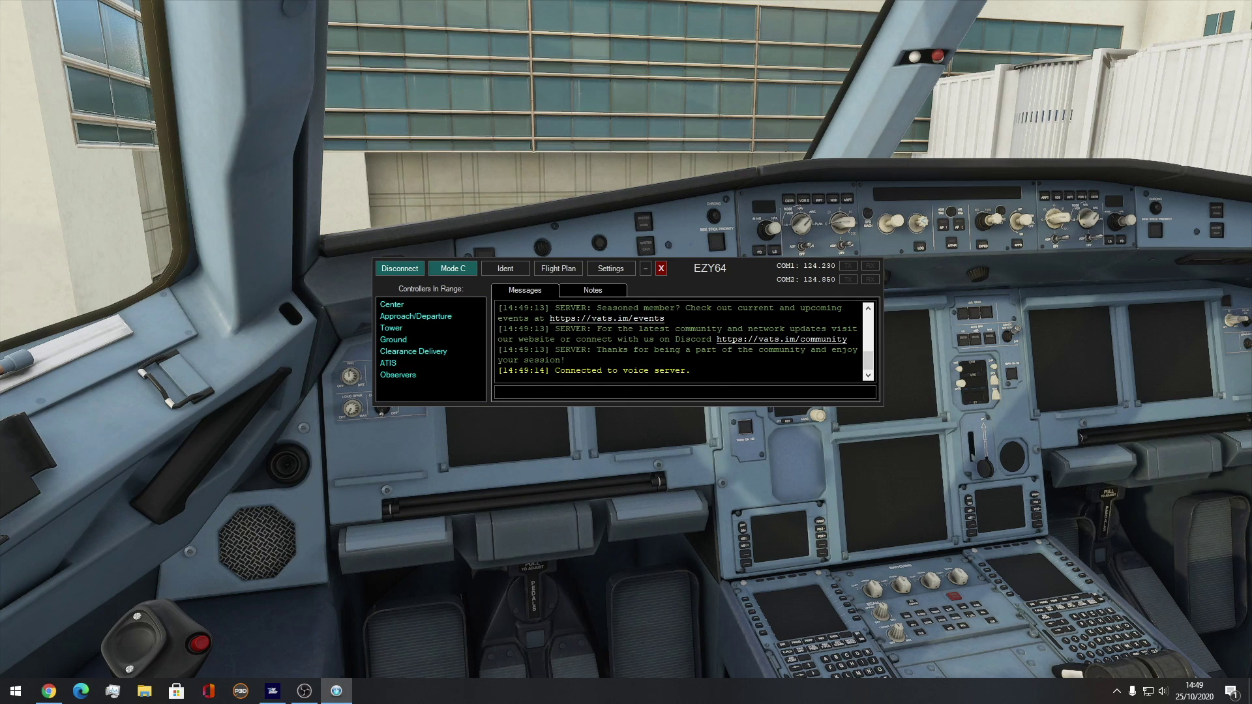
Check vPilot's controller list and messages, and view the parked easyJet aircraft from outside before returning to the cockpit.
key("alt+Tab")
key("super")
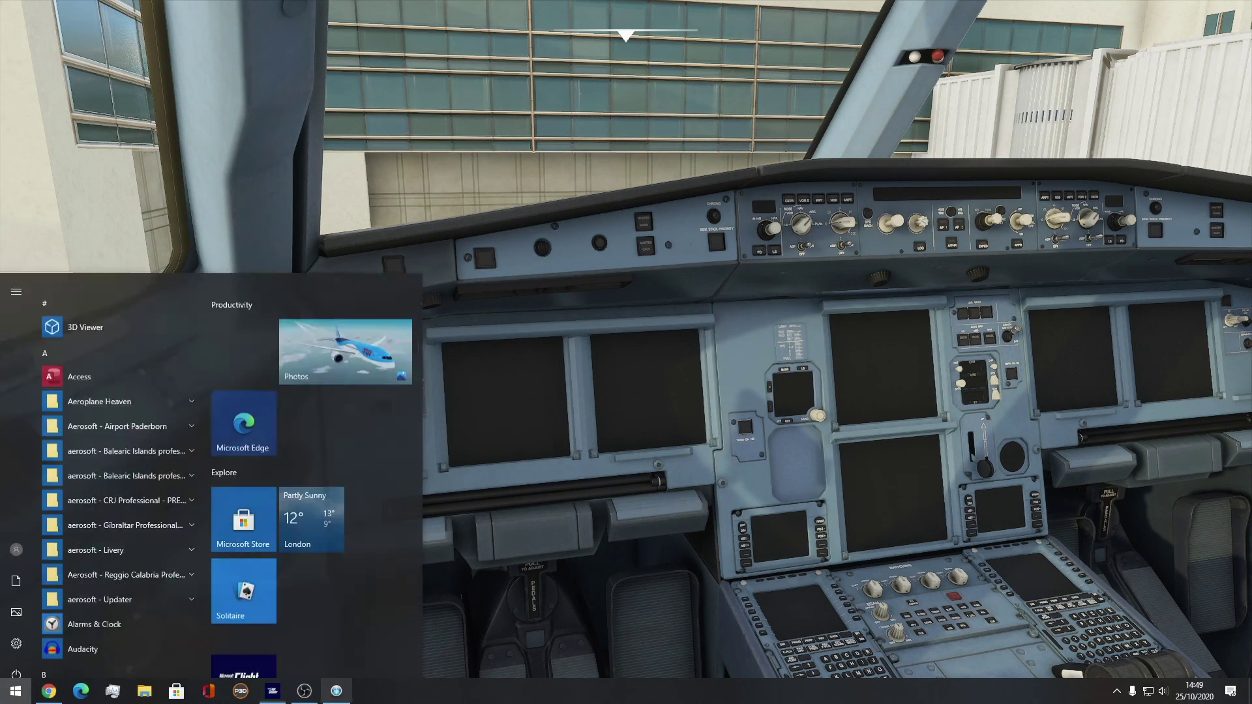
left_click(337, 691)
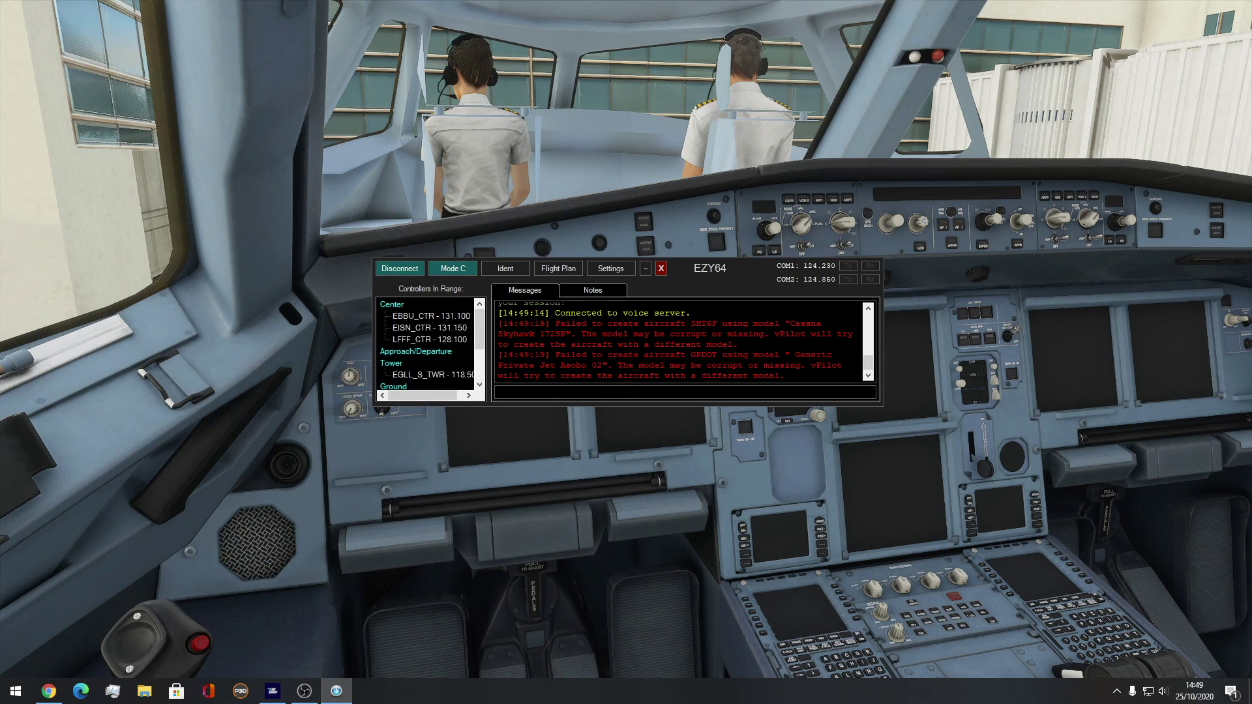
key("alt+Tab")
key("End")
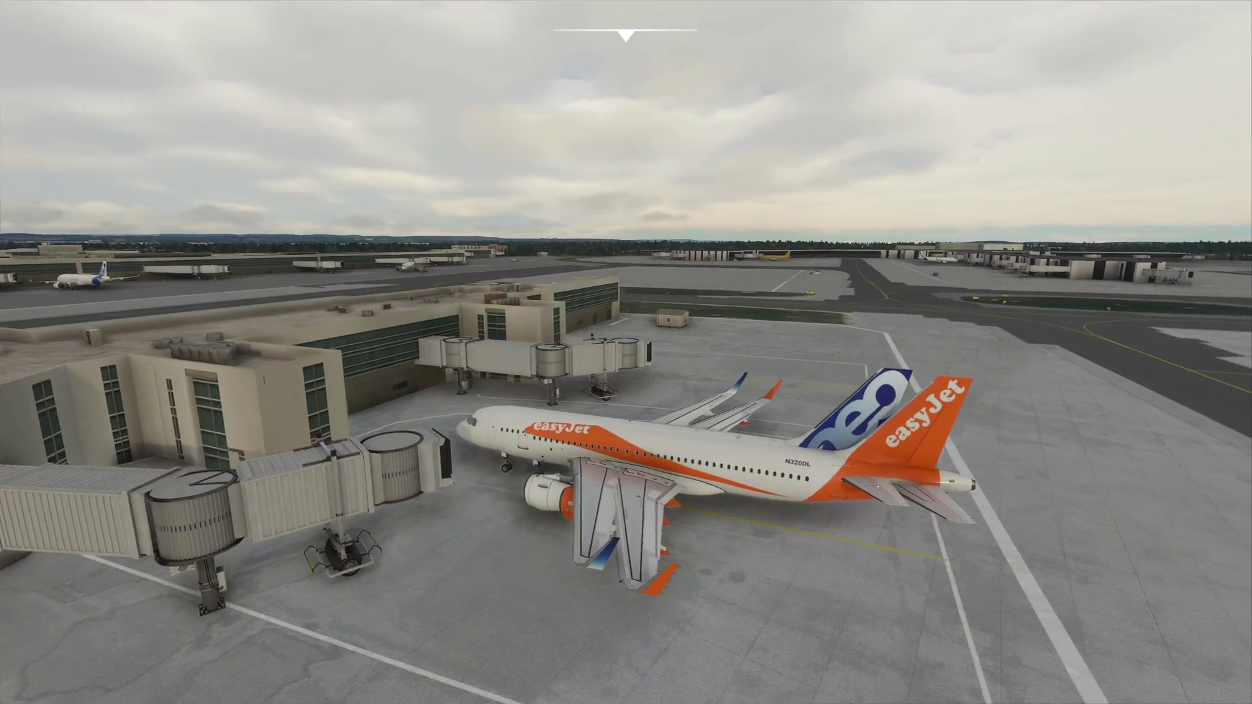
key("End")
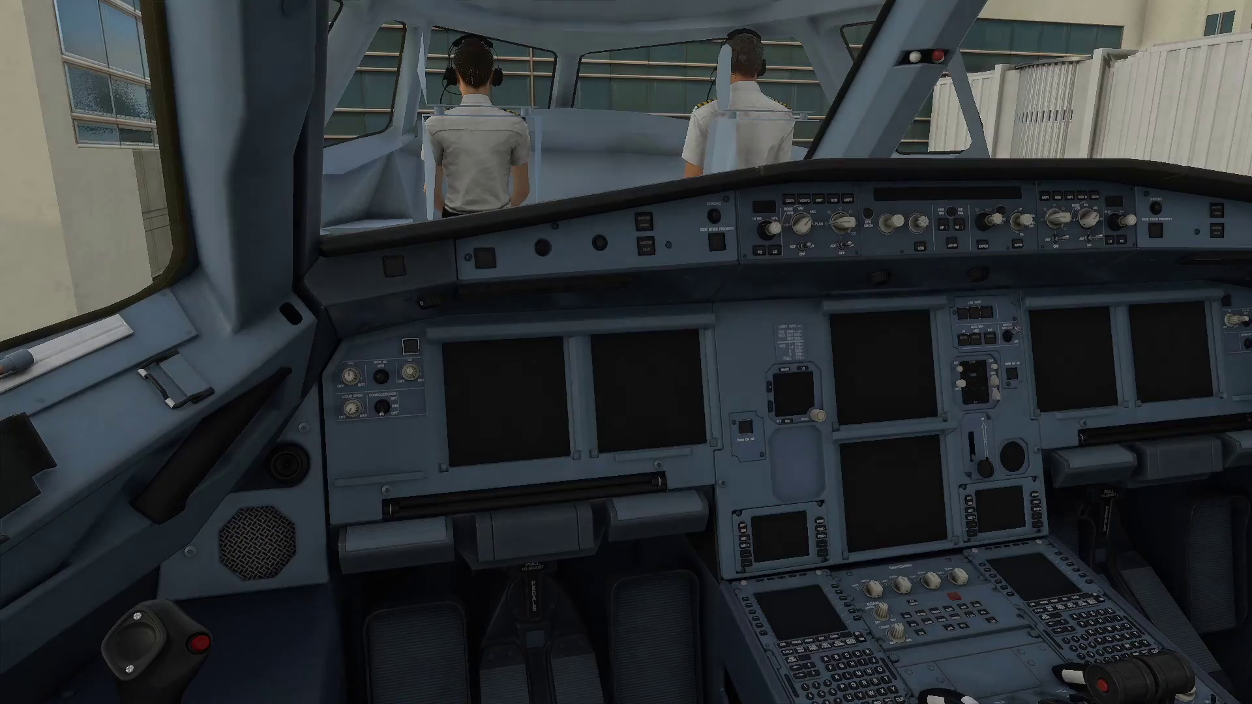
Switch to vPilot and load the EGKK-EGCC flight plan file from Downloads into the flight plan form.
key("super")
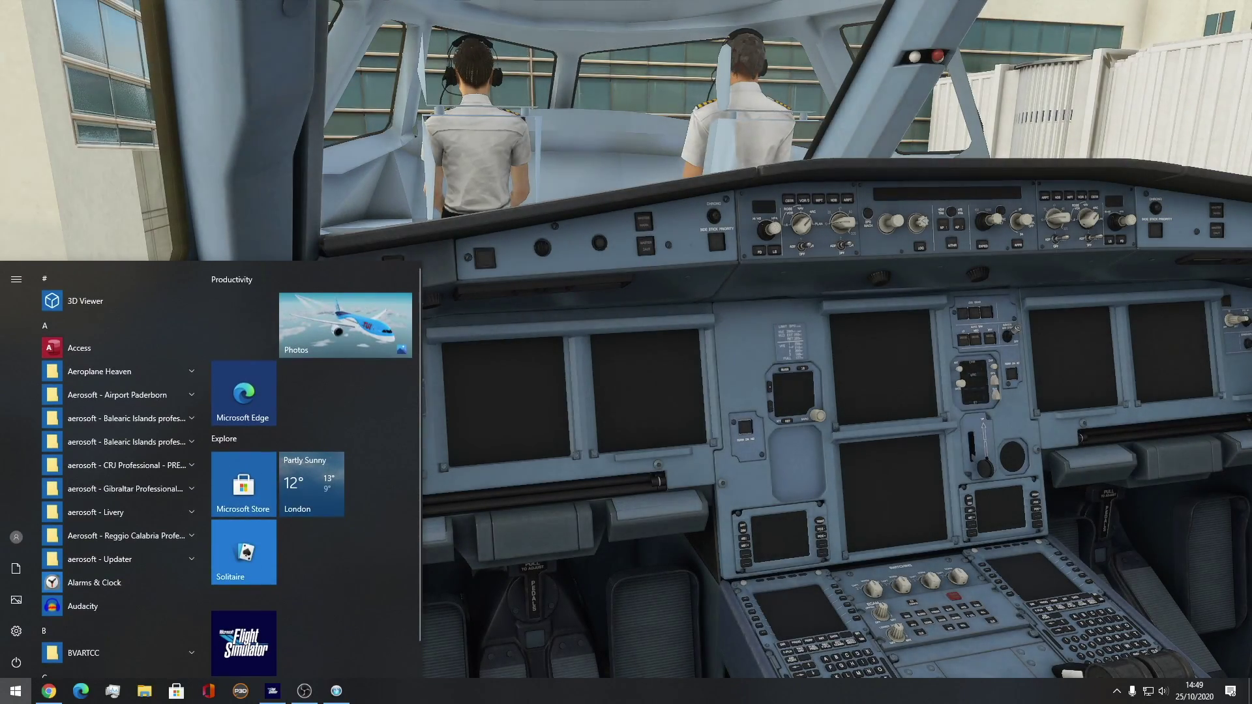
left_click(337, 691)
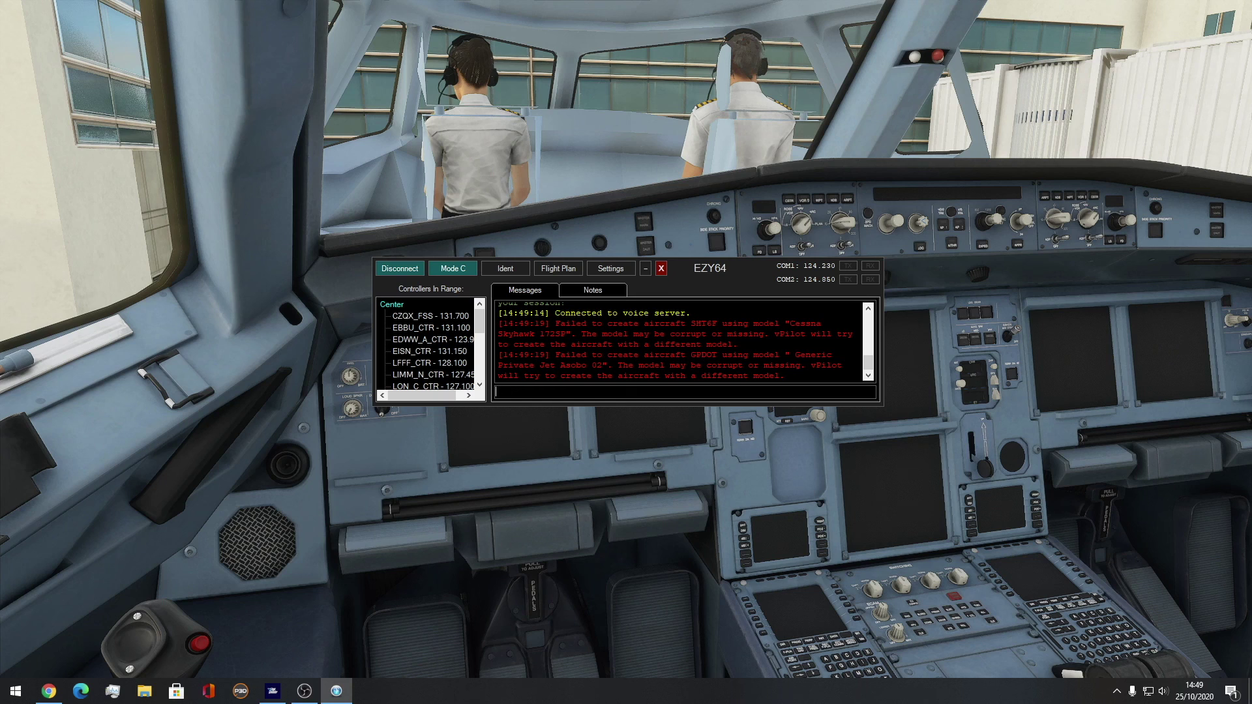
left_click(558, 268)
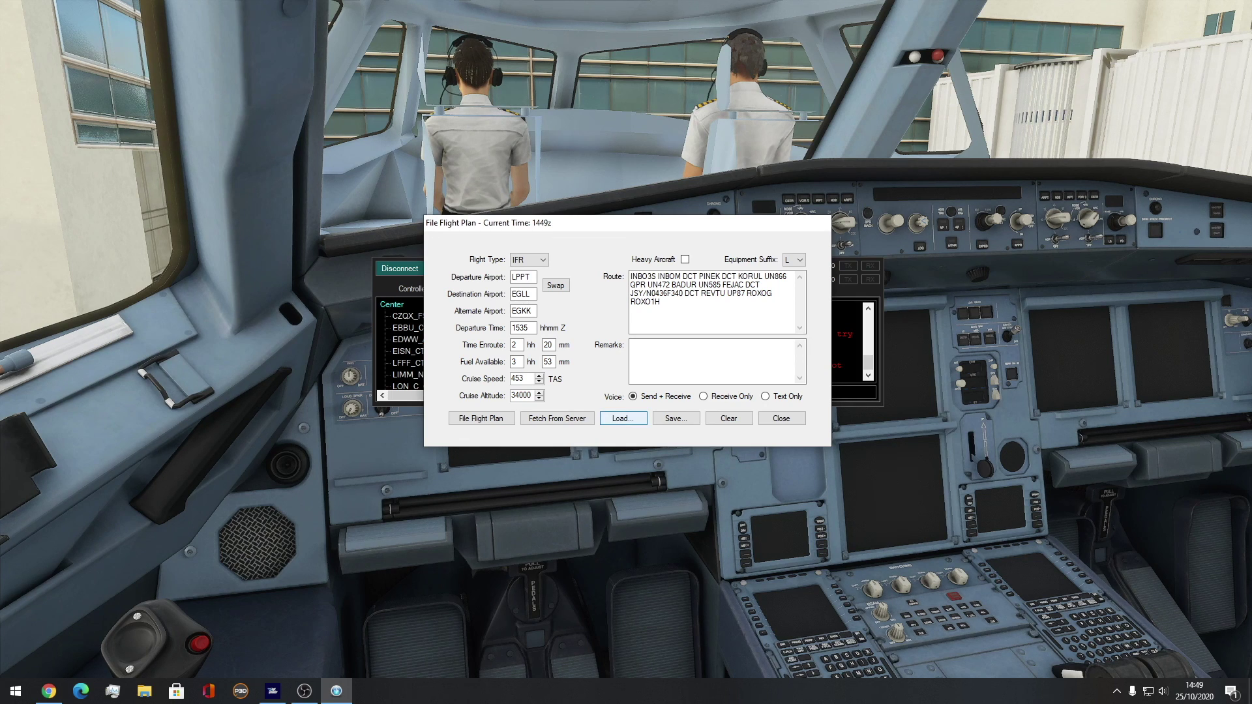
left_click(623, 418)
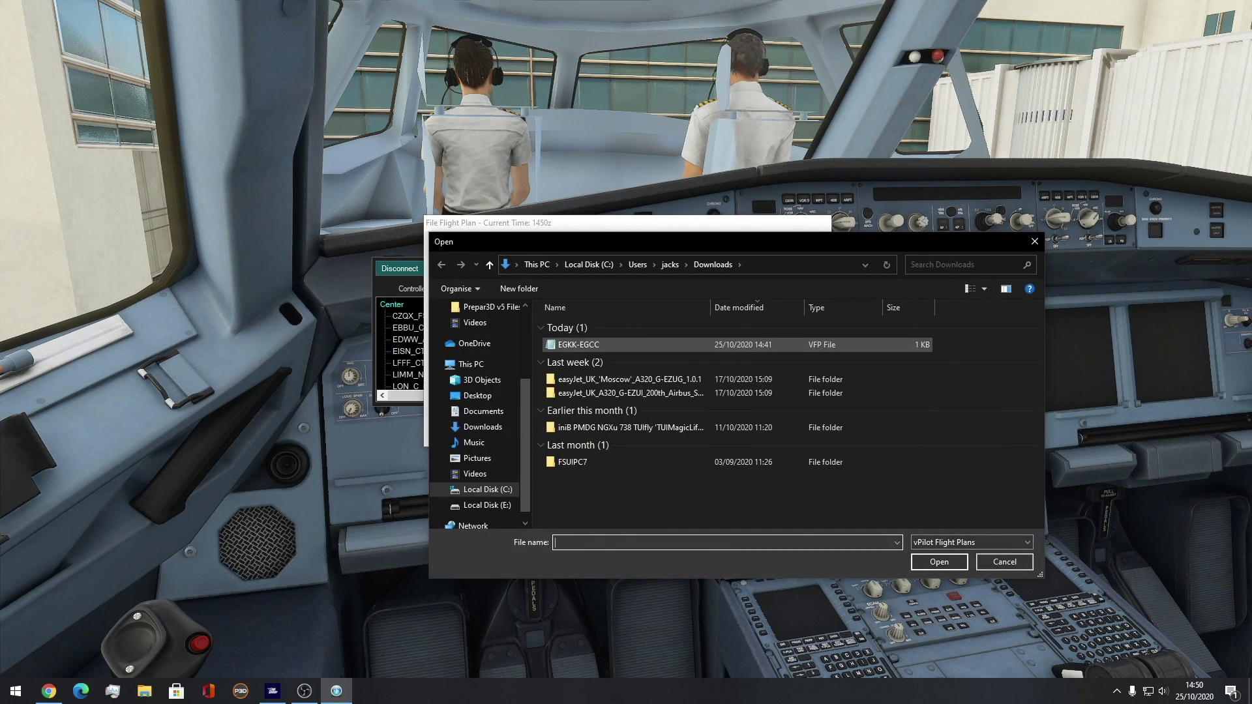
left_click(579, 344)
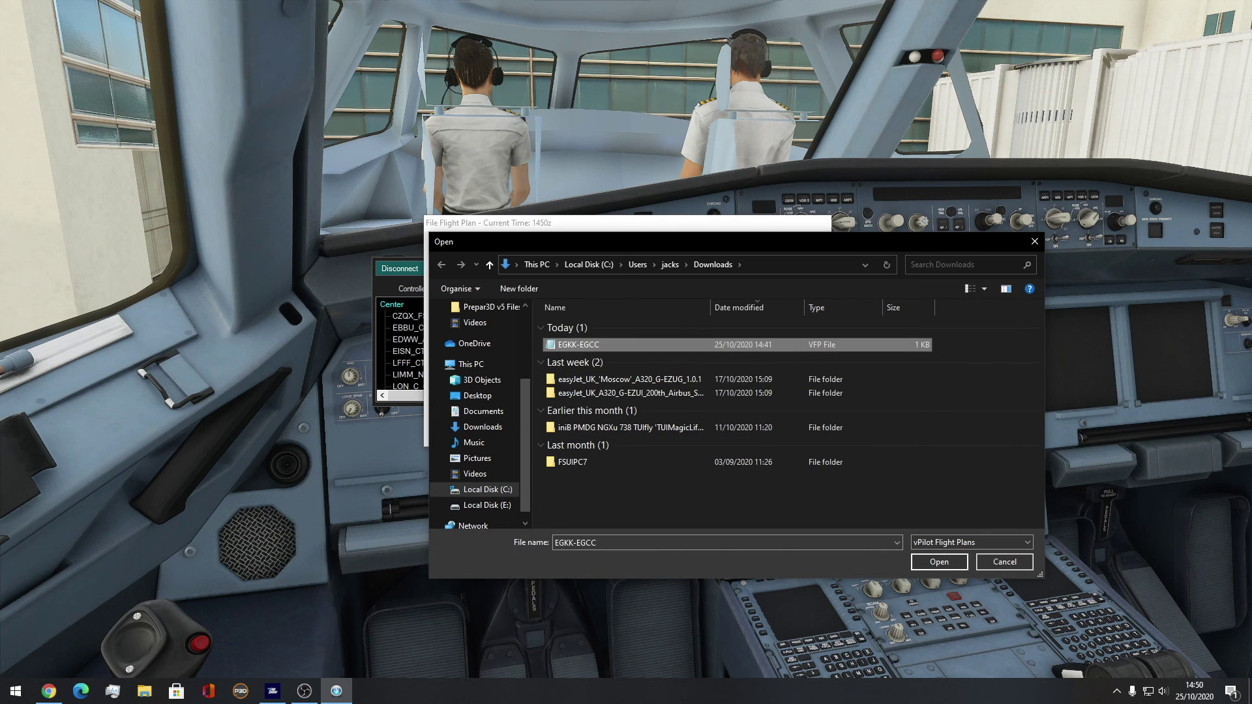
left_click(939, 562)
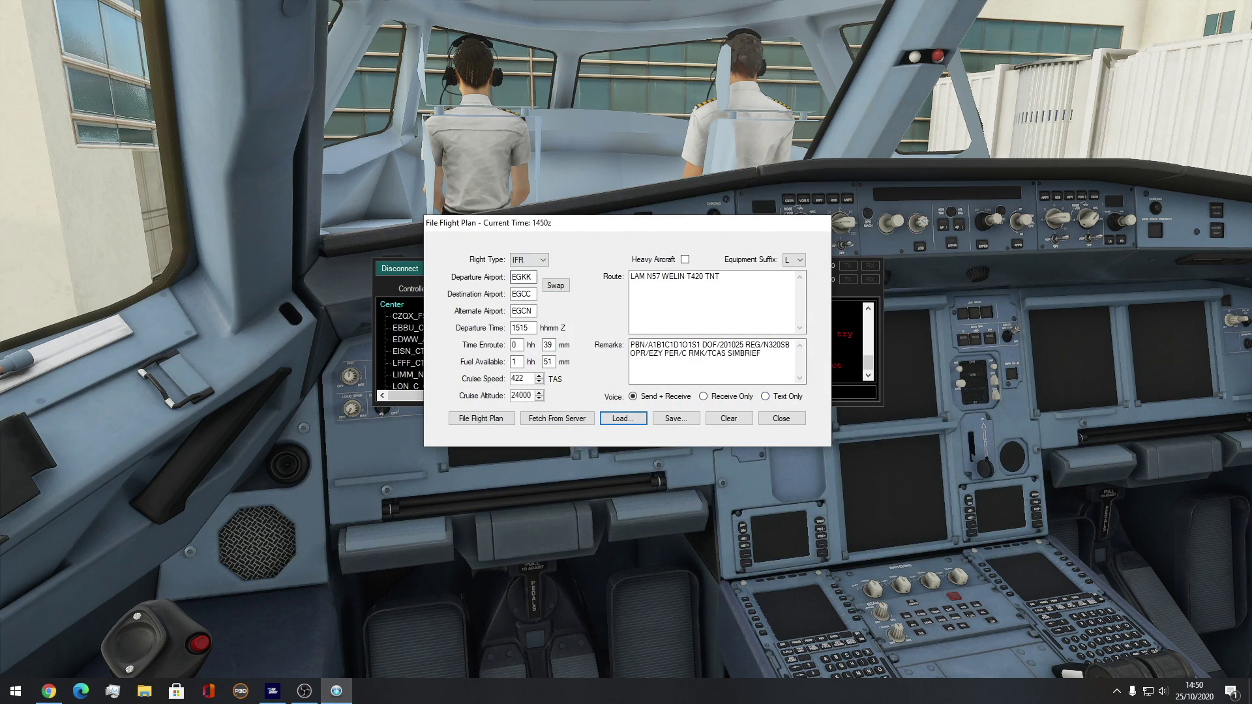
Check the loaded flight plan's departure, destination and alternate airports, departure time, time enroute, fuel and route.
left_click(522, 277)
left_click(522, 294)
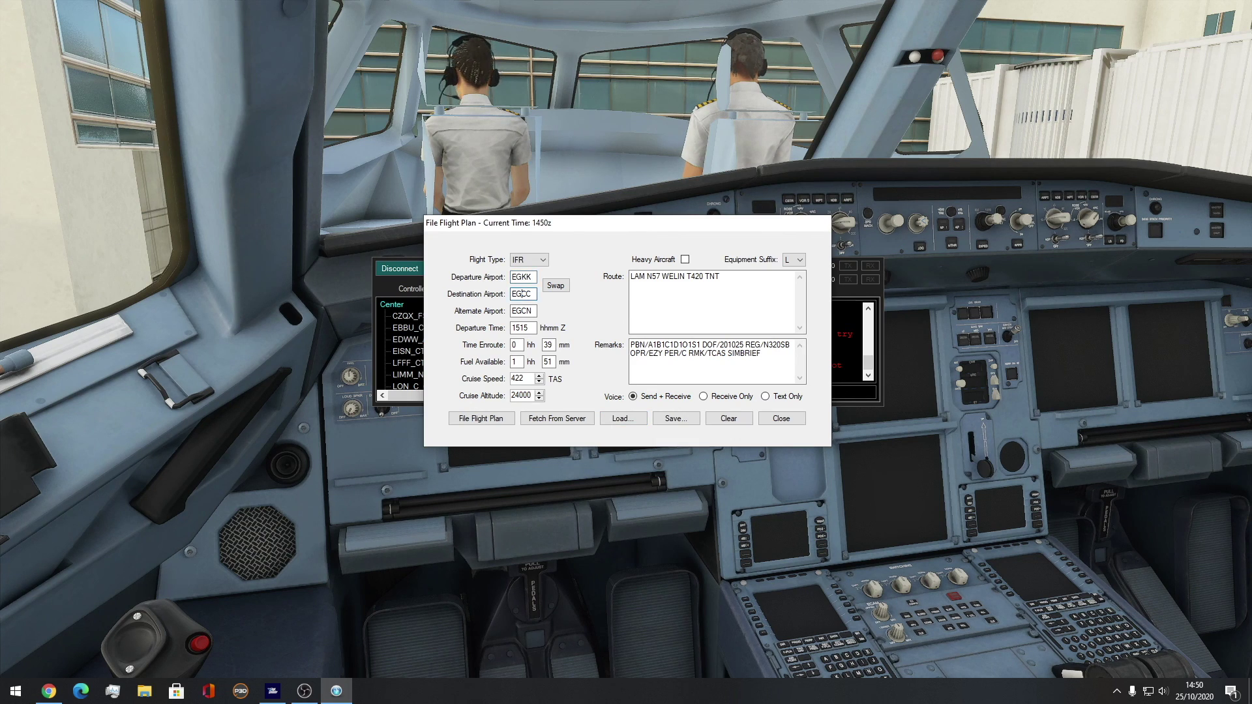
left_click(532, 311)
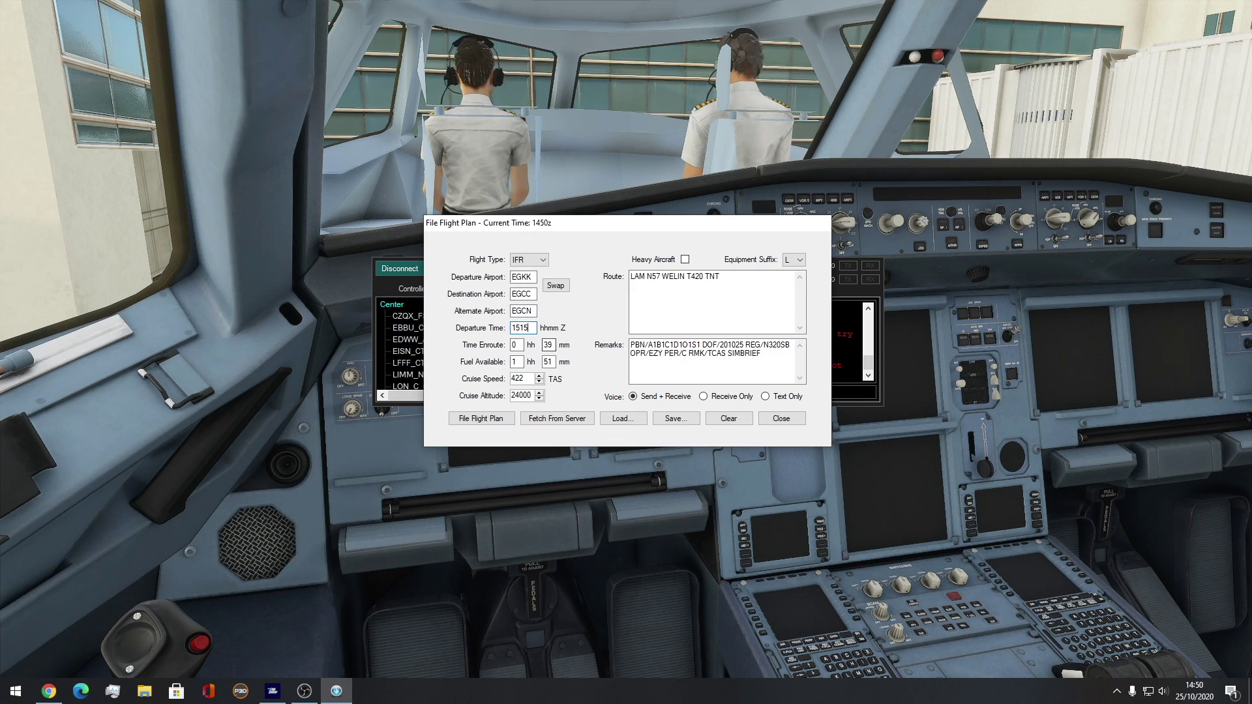
left_click(549, 345)
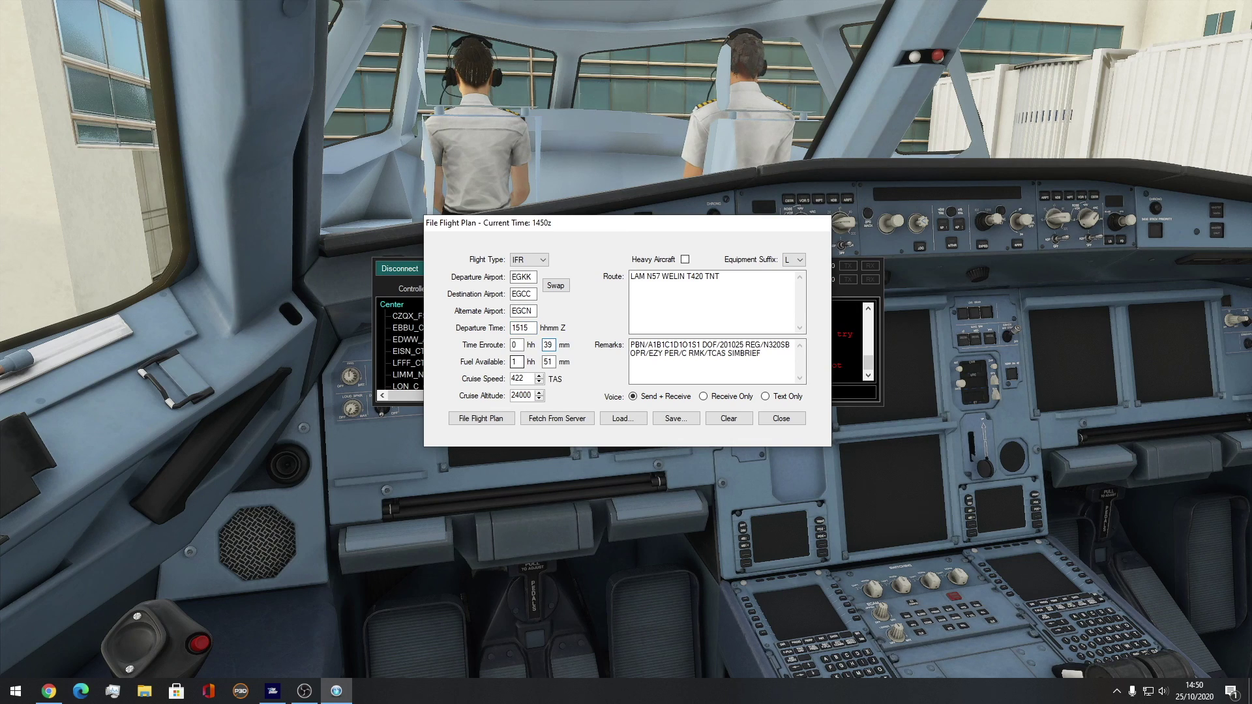
key("Tab")
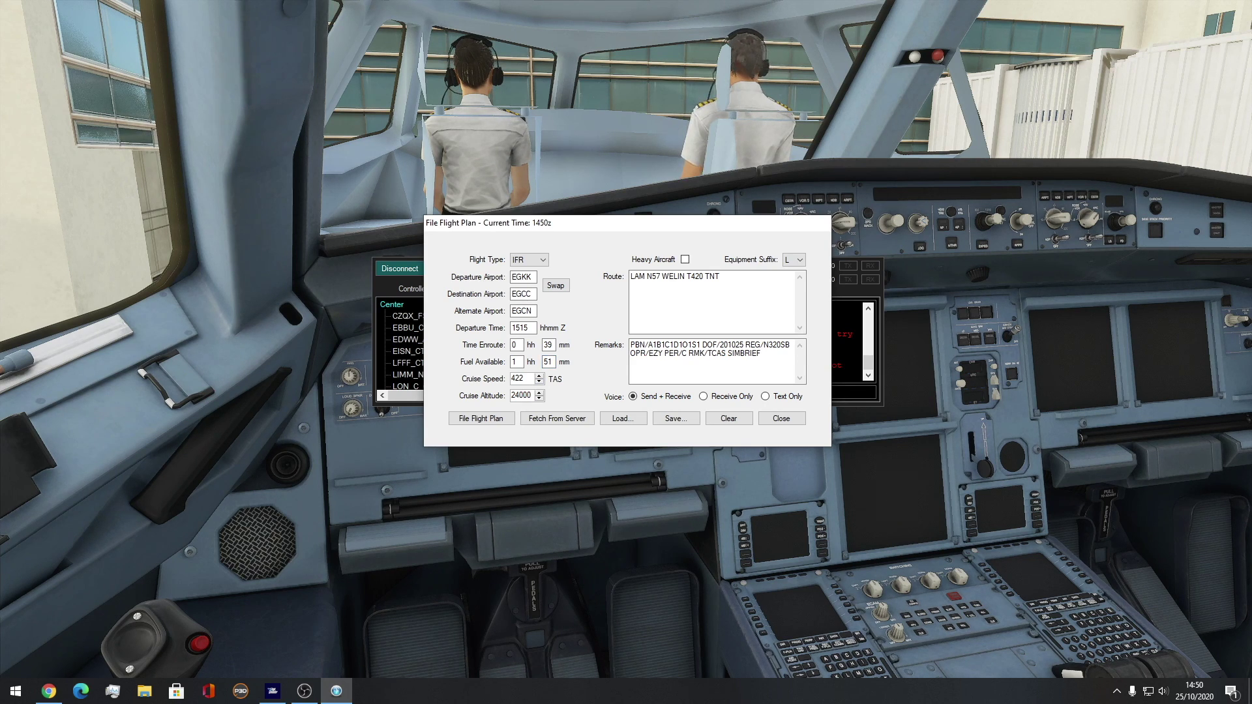
left_click(645, 276)
left_click_drag(639, 275, 720, 275)
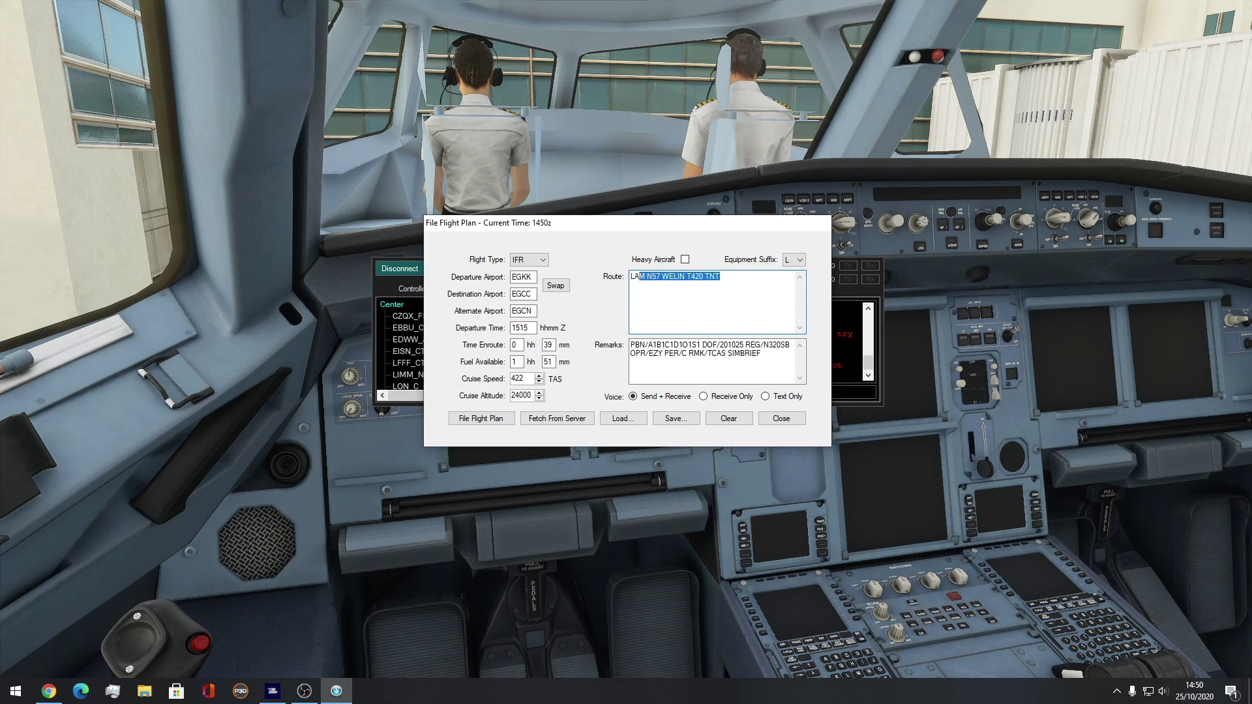
left_click(658, 276)
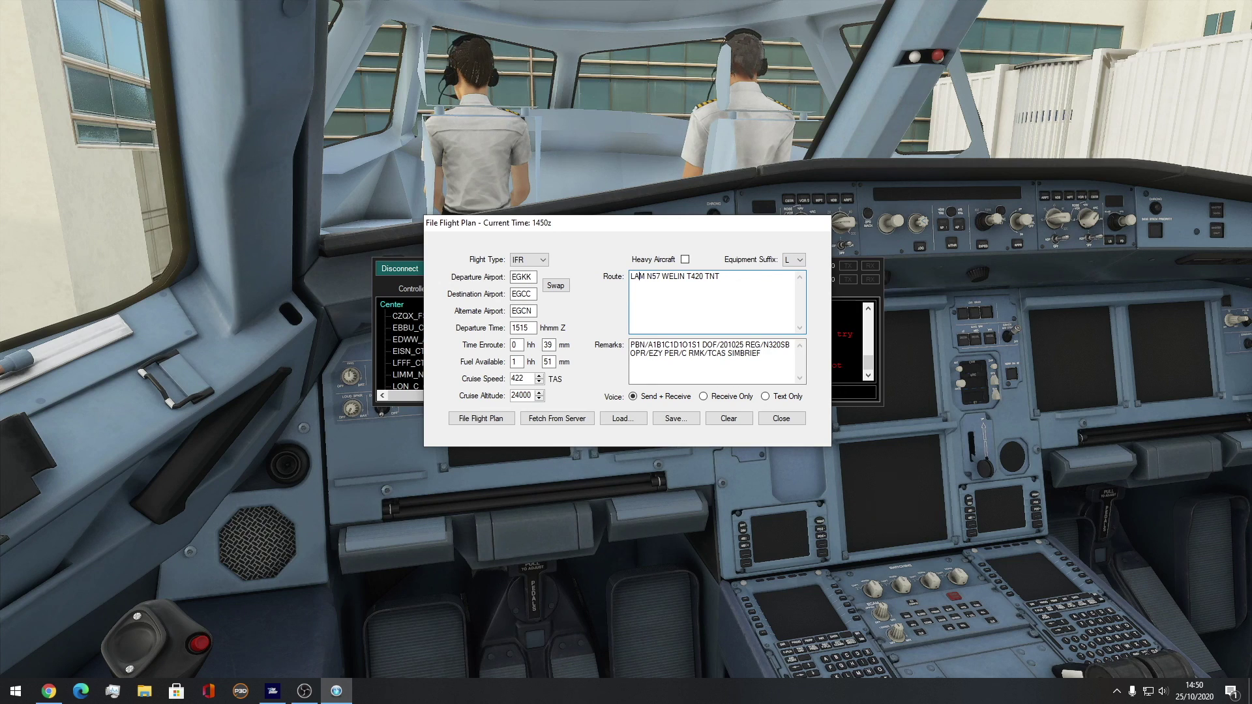
Check the route and remarks text in the flight plan form and file the IFR flight plan from EGKK to EGCC.
left_click_drag(720, 276, 630, 276)
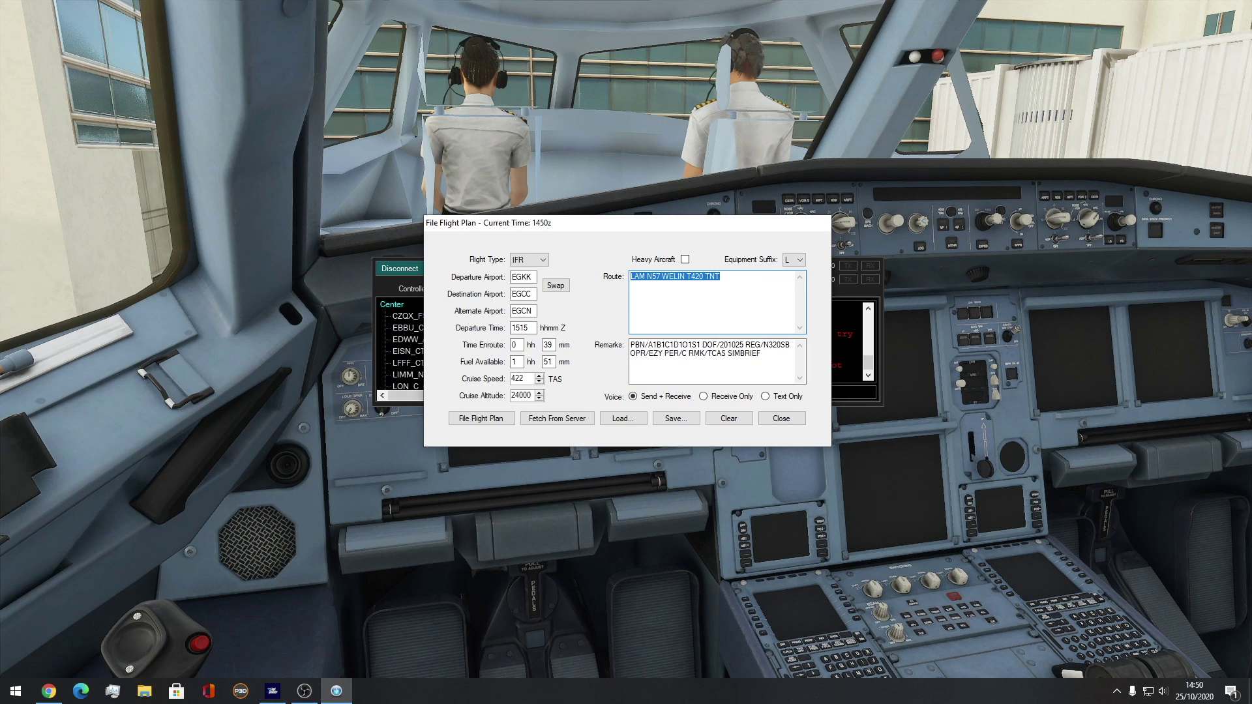
left_click(651, 276)
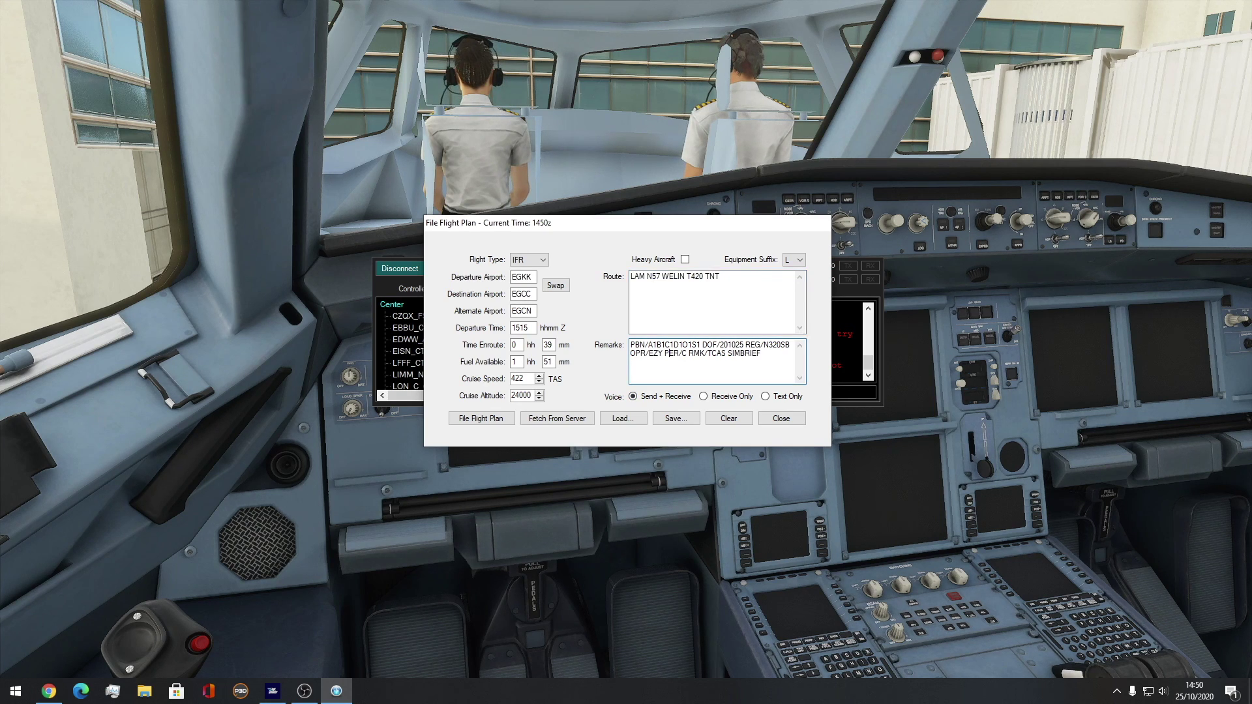
left_click_drag(699, 353, 754, 353)
left_click(760, 353)
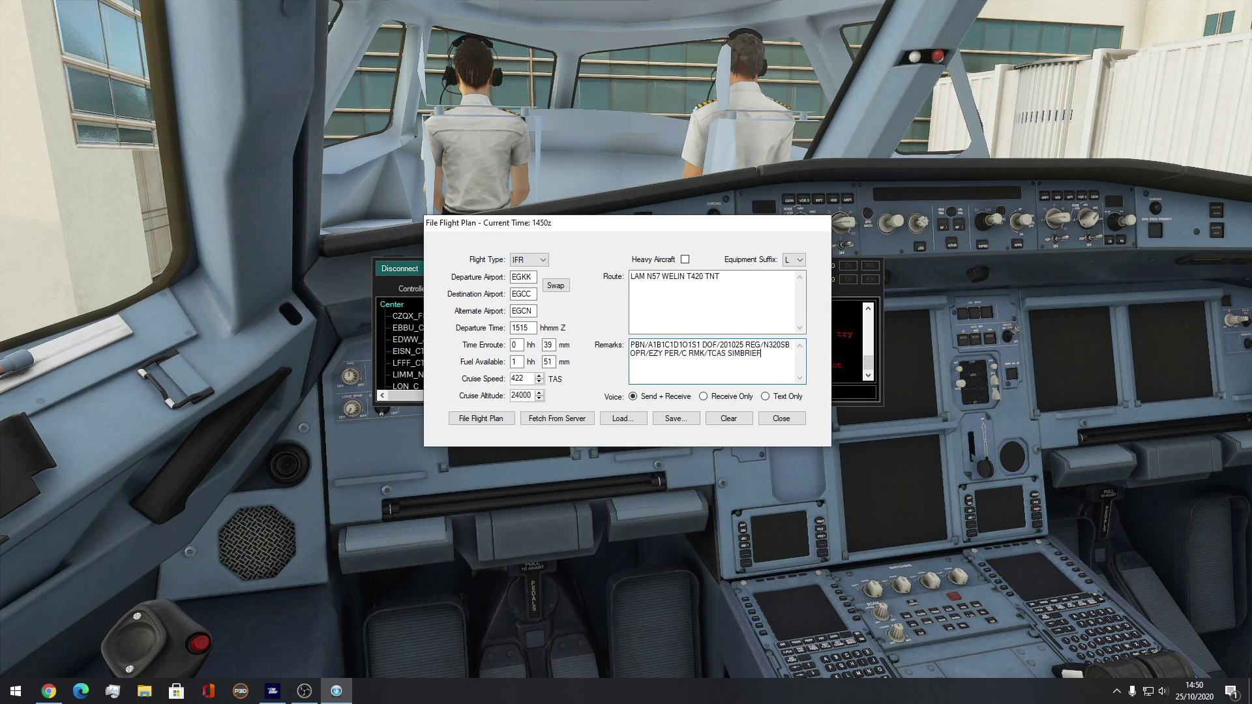
left_click_drag(654, 353, 658, 353)
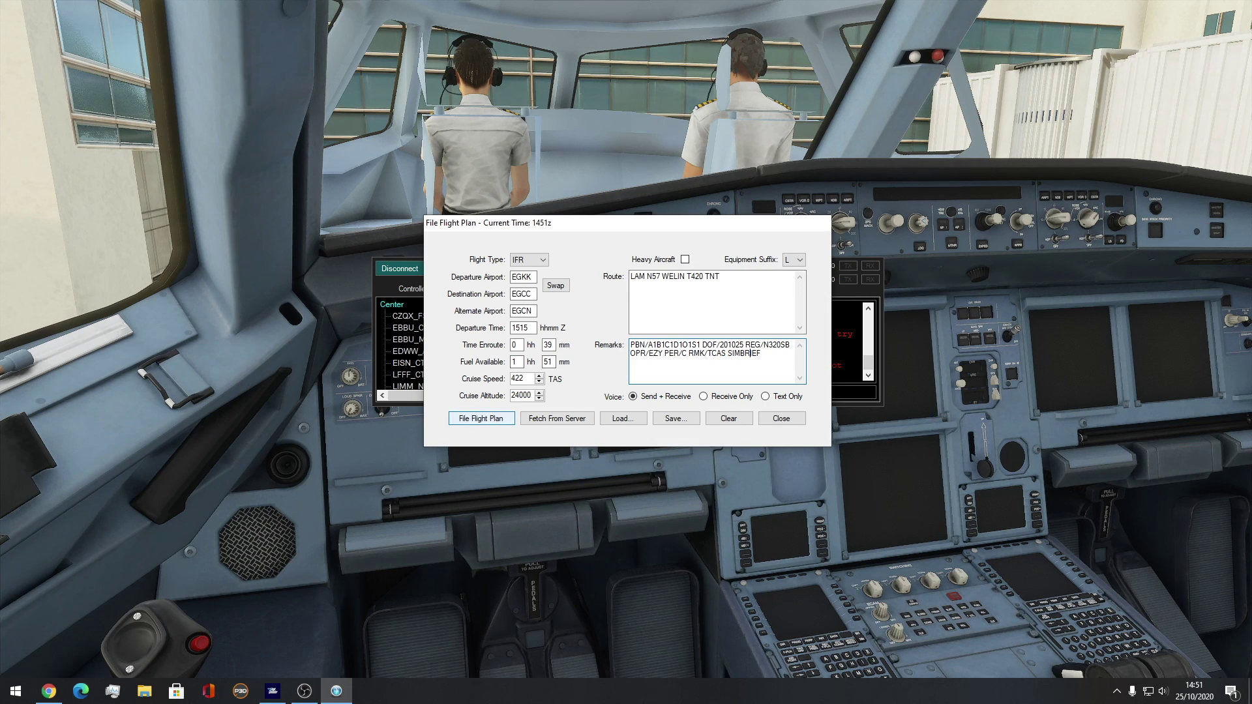
left_click(482, 418)
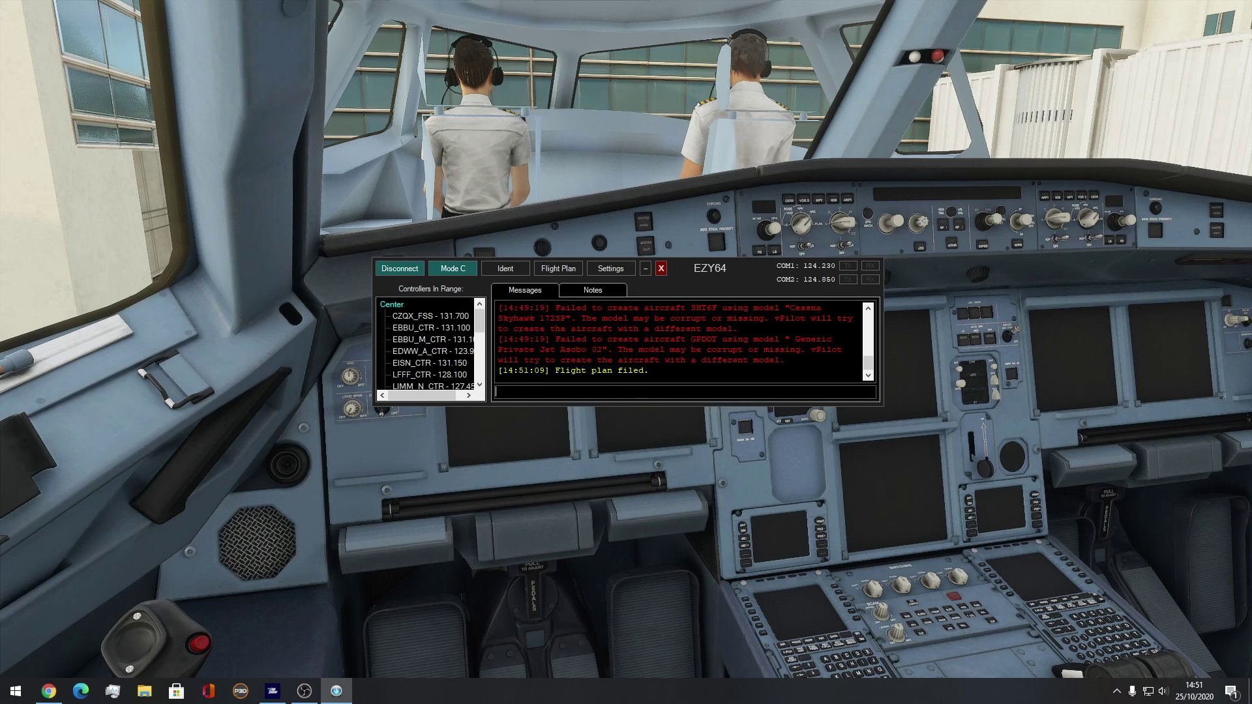
Look through the controllers in range for tower, ground, clearance delivery and ATIS stations at Gatwick.
scroll(428, 327, "down", 3)
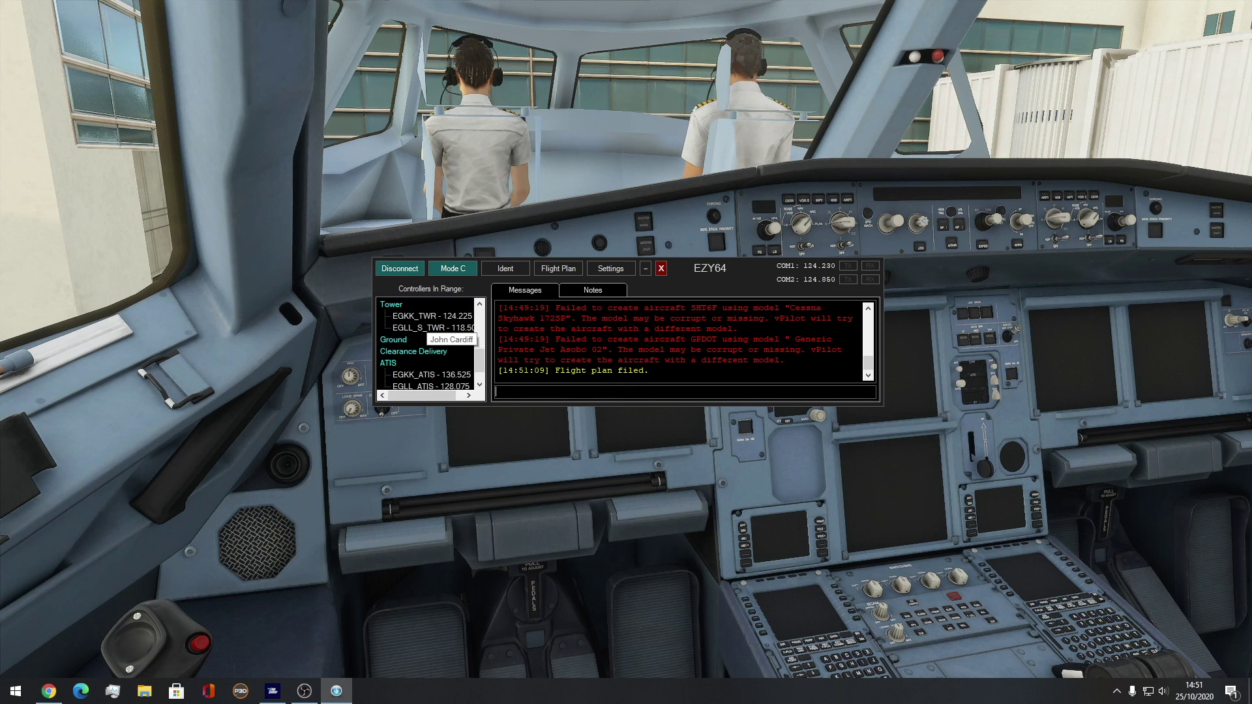
scroll(427, 346, "down", 2)
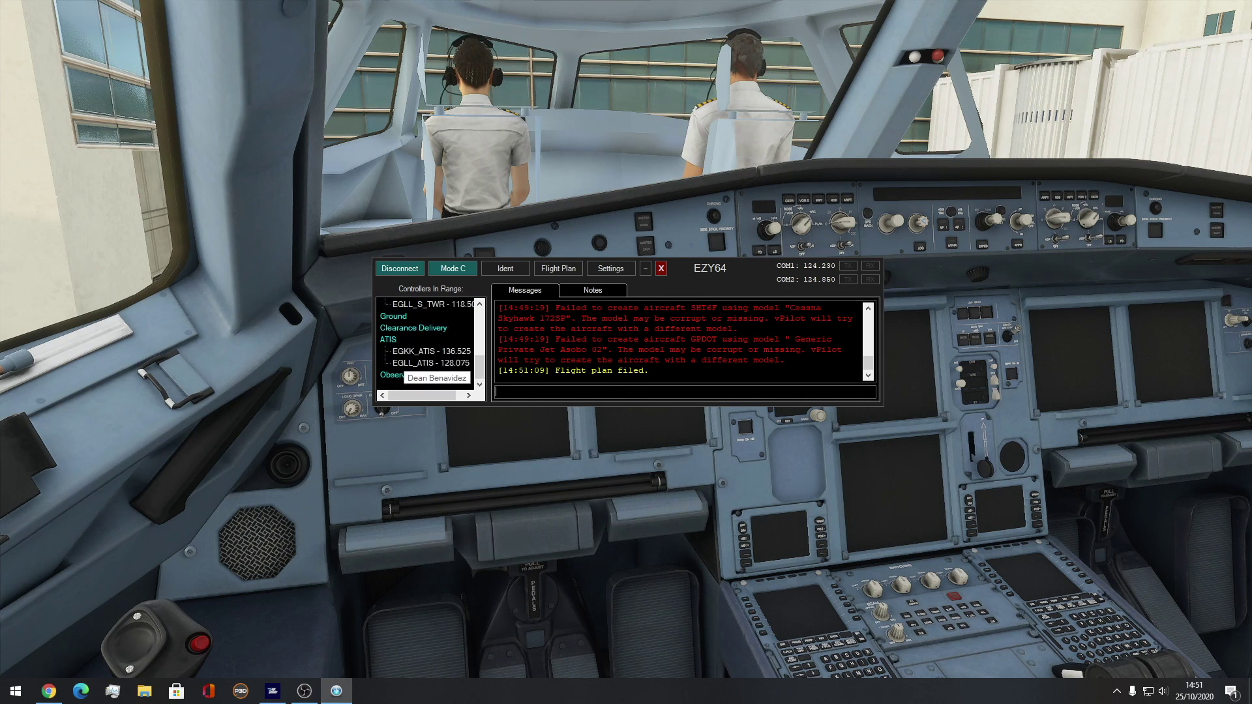
scroll(427, 346, "up", 2)
scroll(679, 339, "up", 1)
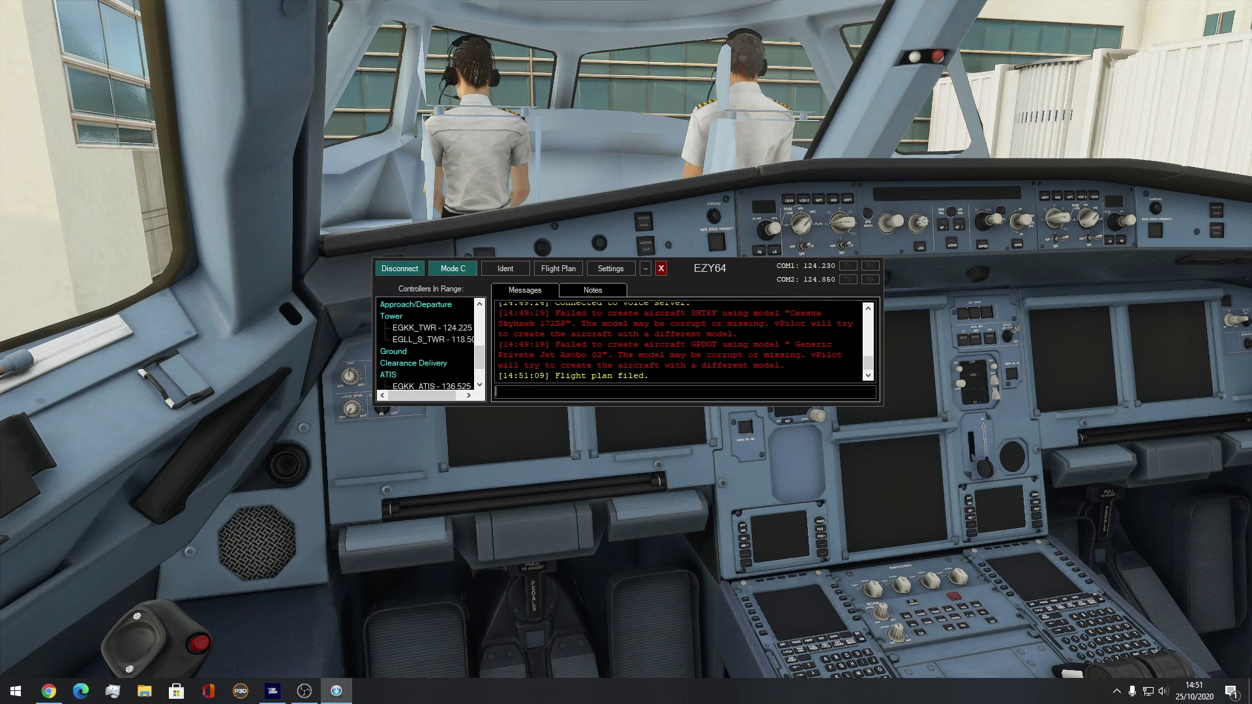